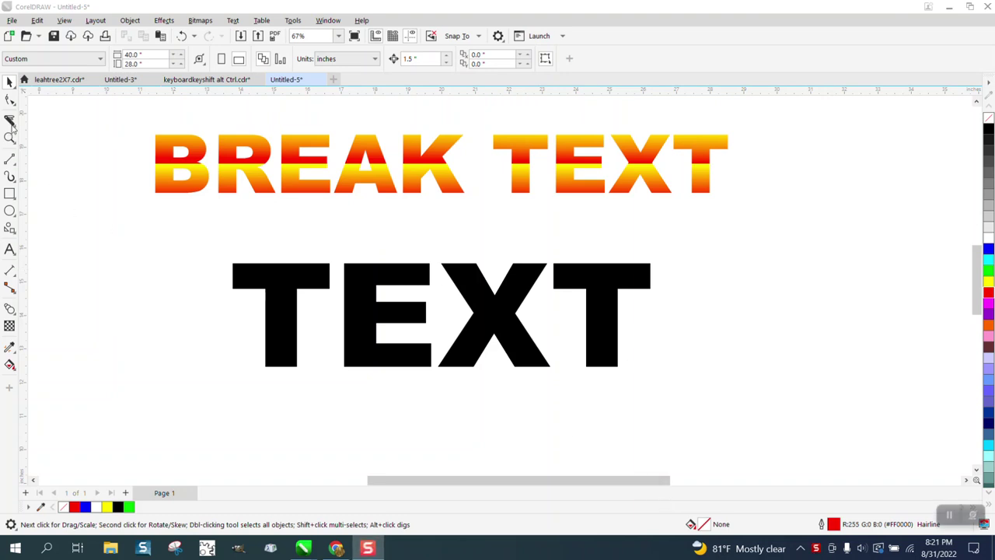
Zoom in on the BREAK TEXT title area and select the black TEXT object
{"action": "left_click", "coordinate": [9, 137]}
{"action": "left_click_drag", "start_coordinate": [134, 131], "coordinate": [787, 234]}
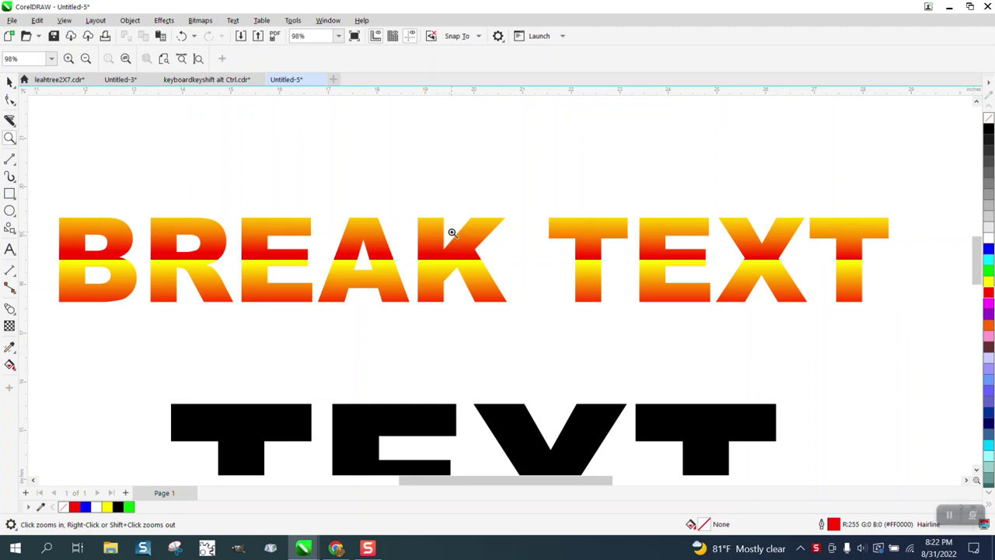
{"action": "scroll", "coordinate": [451, 233], "scroll_direction": "down", "scroll_amount": 3}
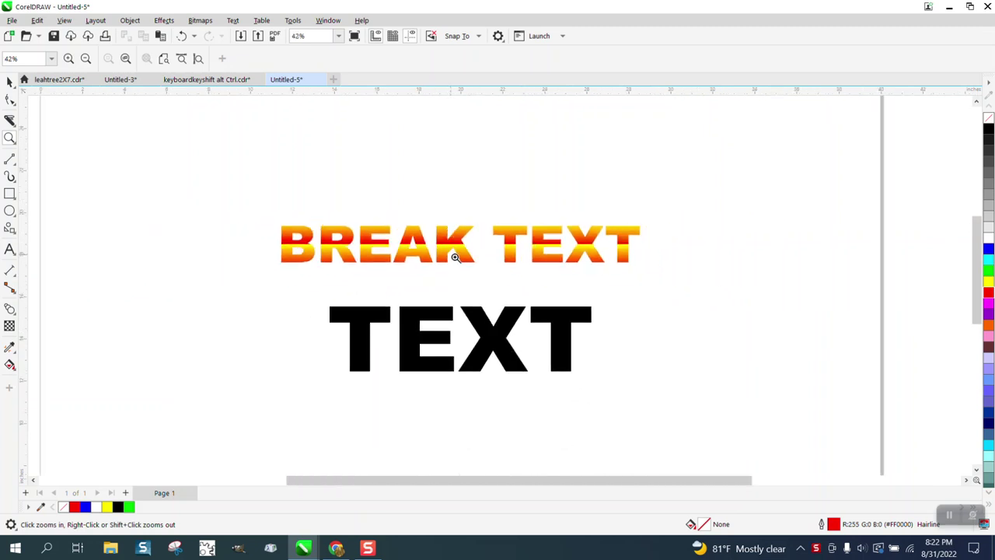
{"action": "left_click", "coordinate": [9, 81]}
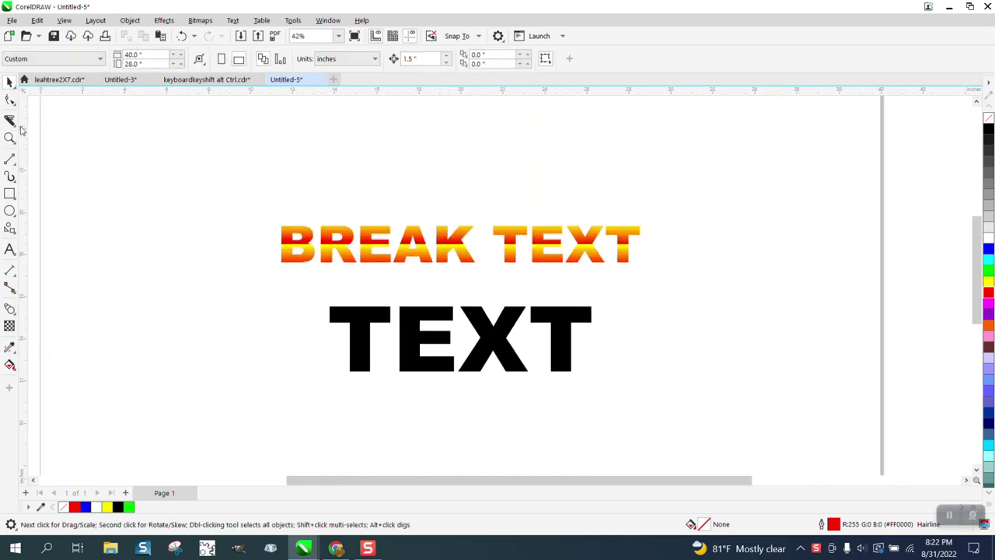
{"action": "left_click", "coordinate": [334, 310]}
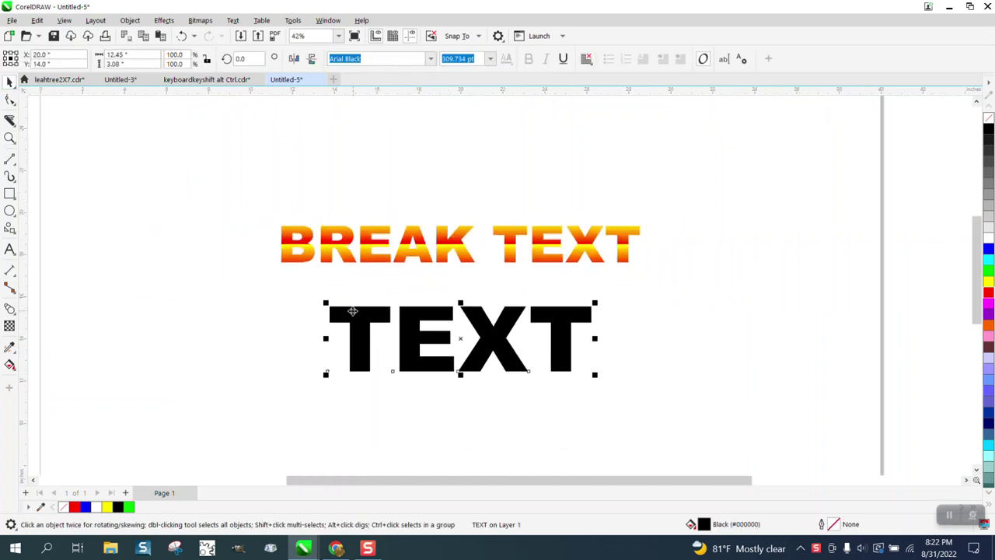
Slice TEXT horizontally through its middle, pull the top half up and colour it blue
{"action": "left_click", "coordinate": [14, 126]}
{"action": "left_click", "coordinate": [45, 134]}
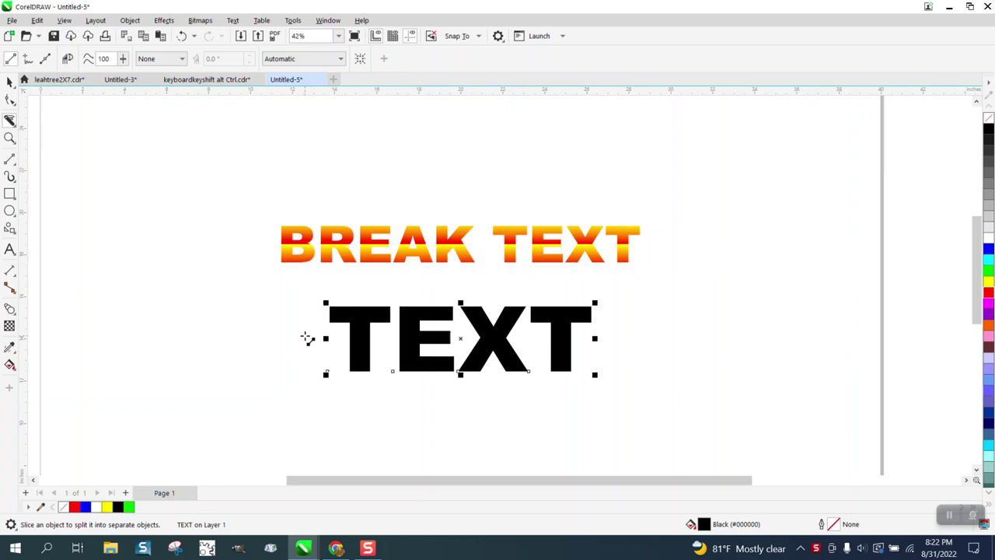
{"action": "mouse_move", "coordinate": [307, 338]}
{"action": "left_mouse_down"}
{"action": "mouse_move", "coordinate": [638, 347]}
{"action": "mouse_move", "coordinate": [613, 354]}
{"action": "left_mouse_up"}
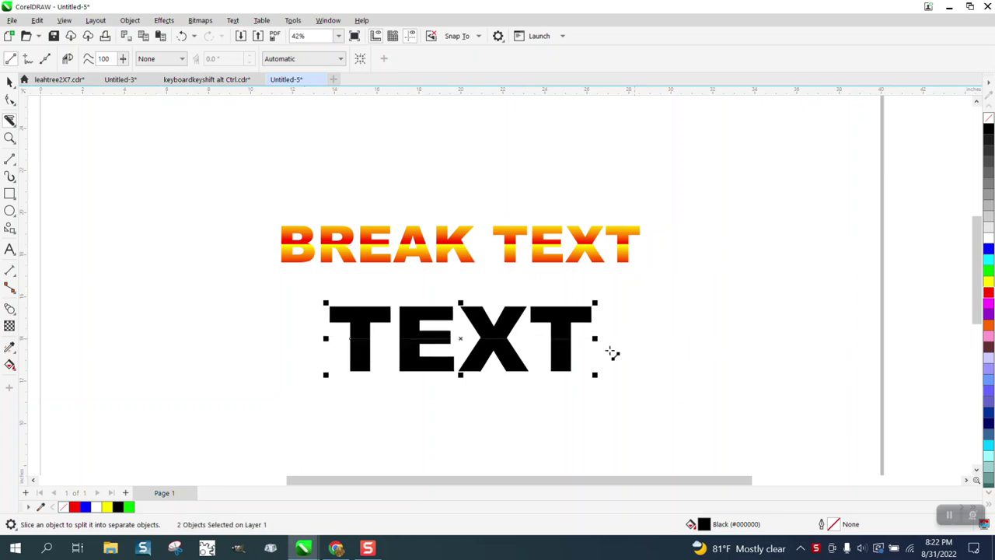
{"action": "left_click", "coordinate": [10, 81]}
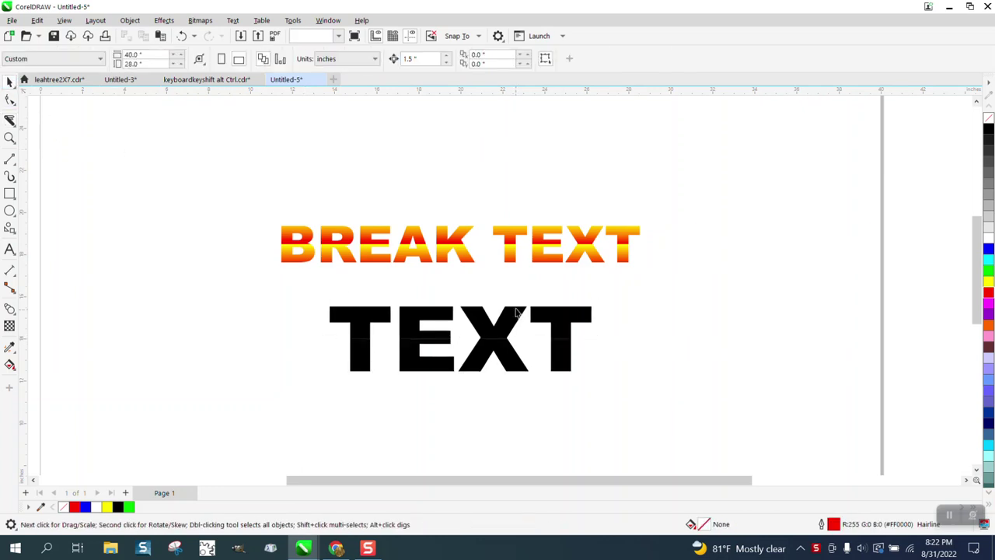
{"action": "left_click_drag", "start_coordinate": [517, 311], "coordinate": [516, 288]}
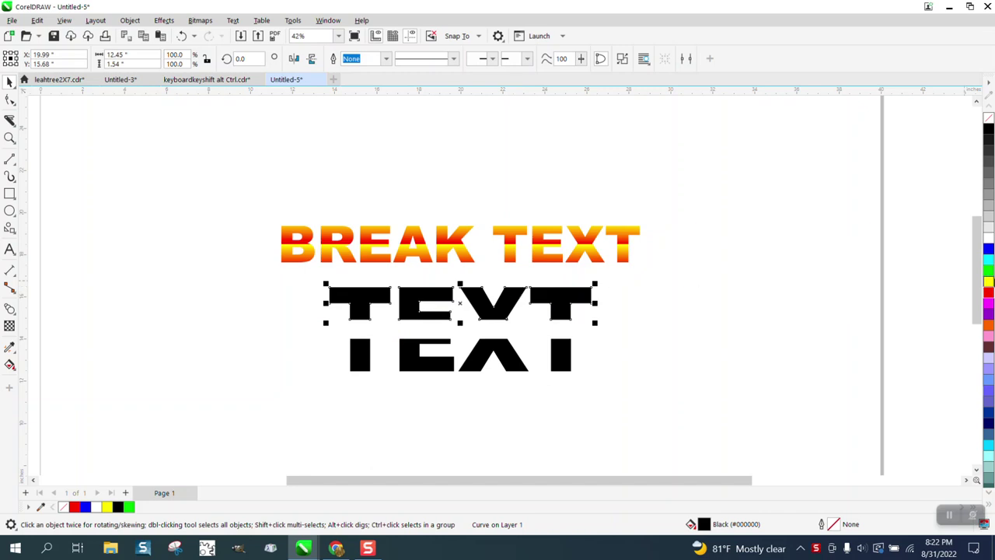
{"action": "left_click", "coordinate": [989, 248]}
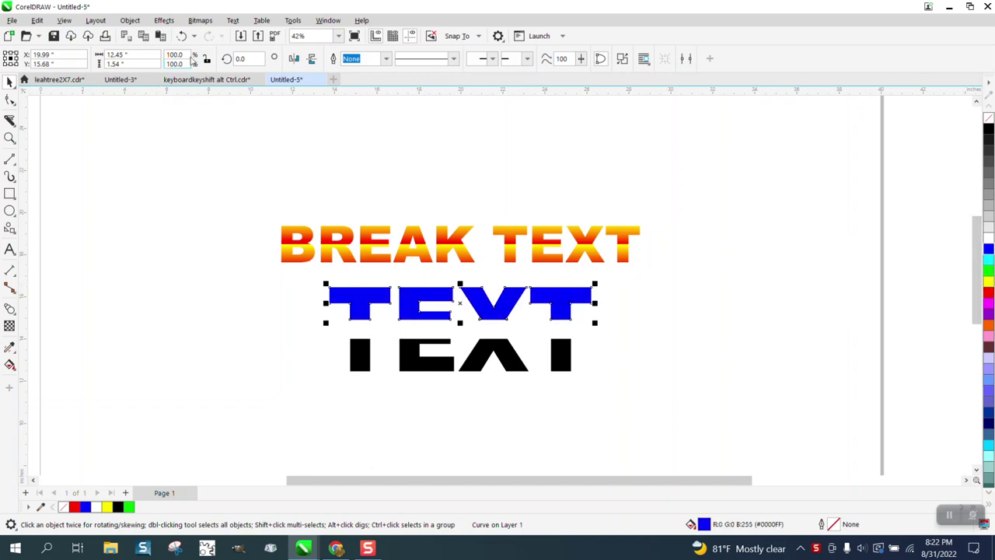
Undo the blue fill, the move and the slice to restore whole TEXT, then reselect it
{"action": "left_click", "coordinate": [181, 36]}
{"action": "left_click", "coordinate": [181, 37]}
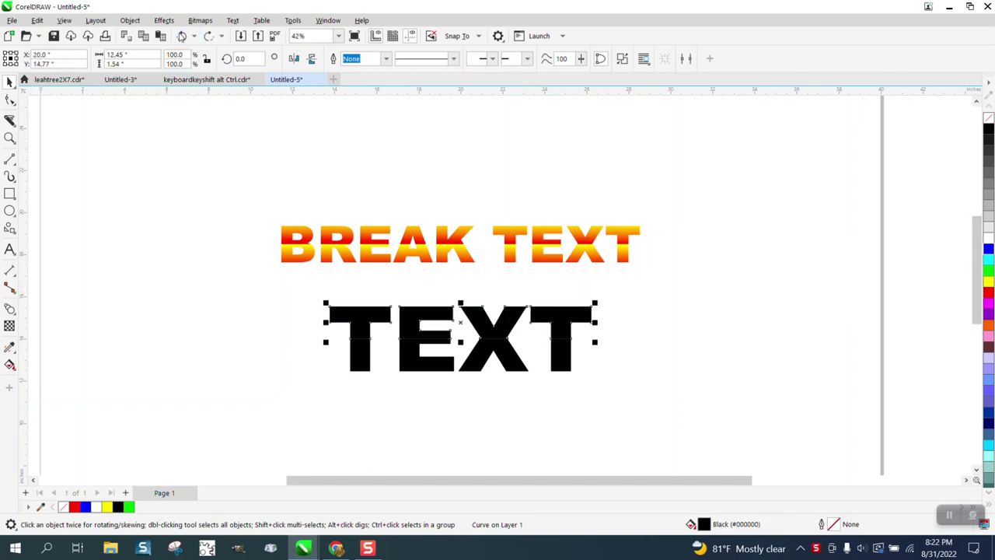
{"action": "left_click", "coordinate": [181, 37]}
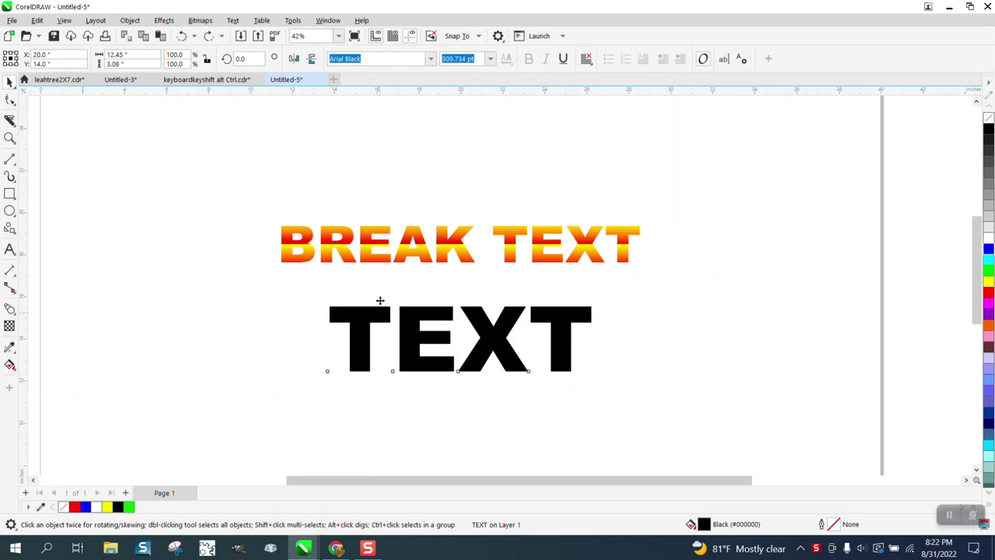
{"action": "left_click_drag", "start_coordinate": [380, 300], "coordinate": [381, 311]}
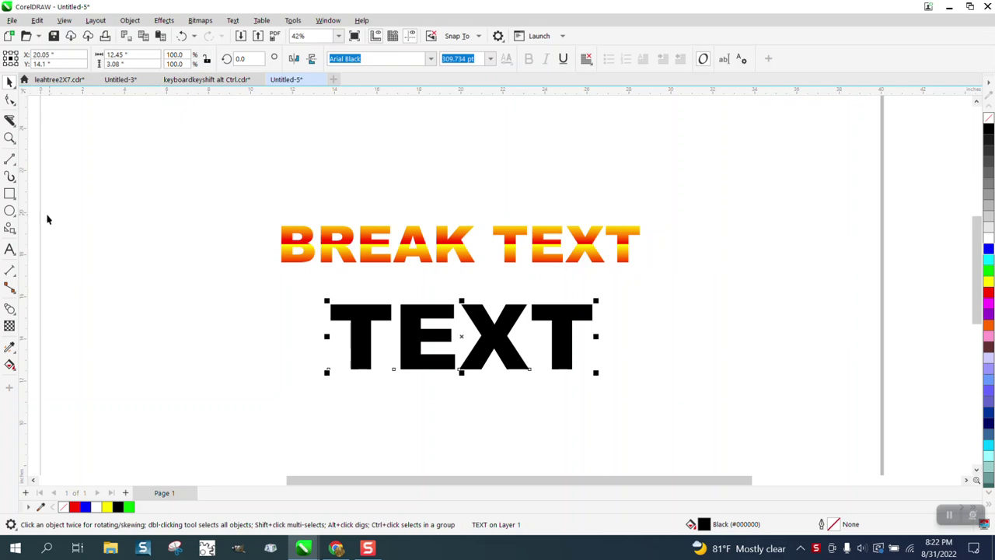
Draw a rectangle over the top of TEXT and set its height to 2 inches
{"action": "left_click", "coordinate": [10, 194]}
{"action": "left_click_drag", "start_coordinate": [302, 286], "coordinate": [618, 337]}
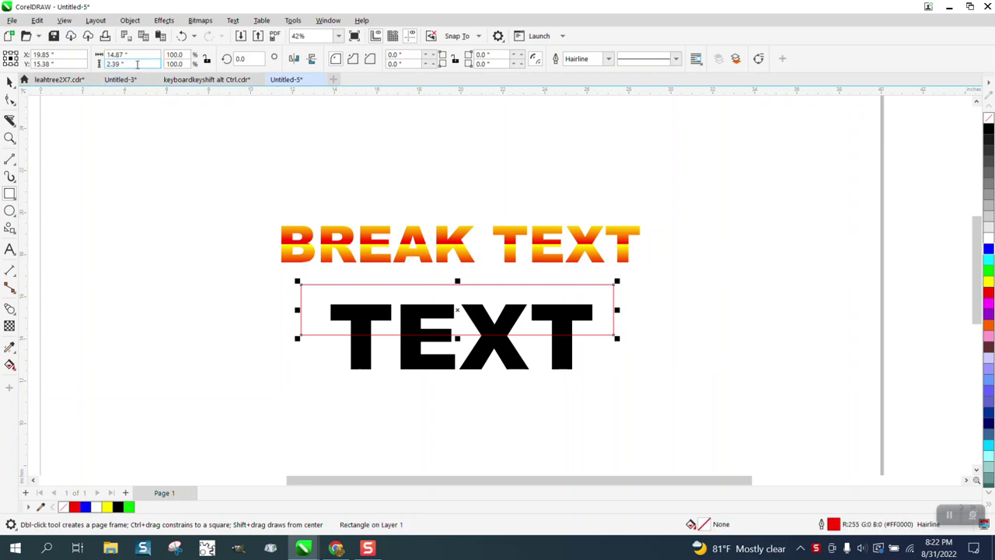
{"action": "left_click", "coordinate": [101, 65]}
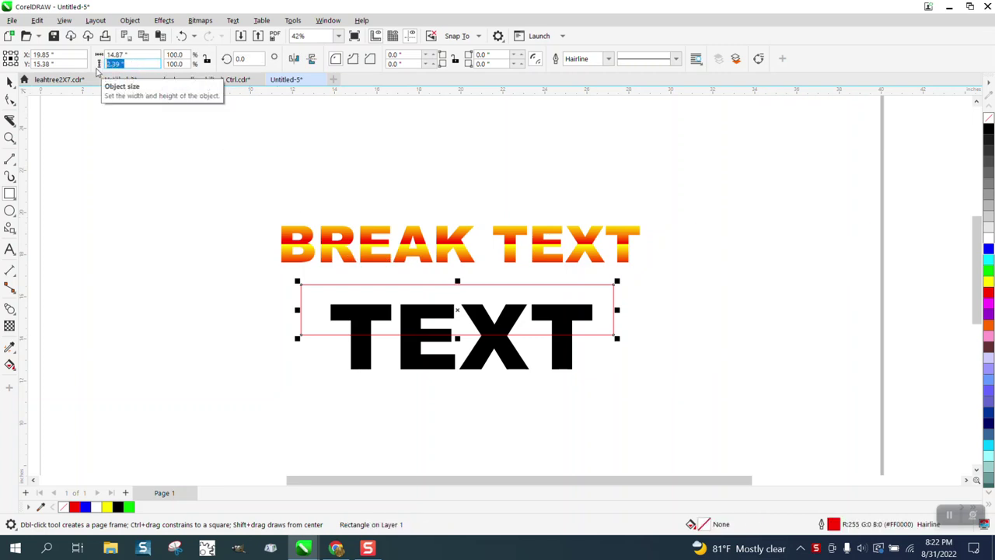
{"action": "type", "text": "2"}
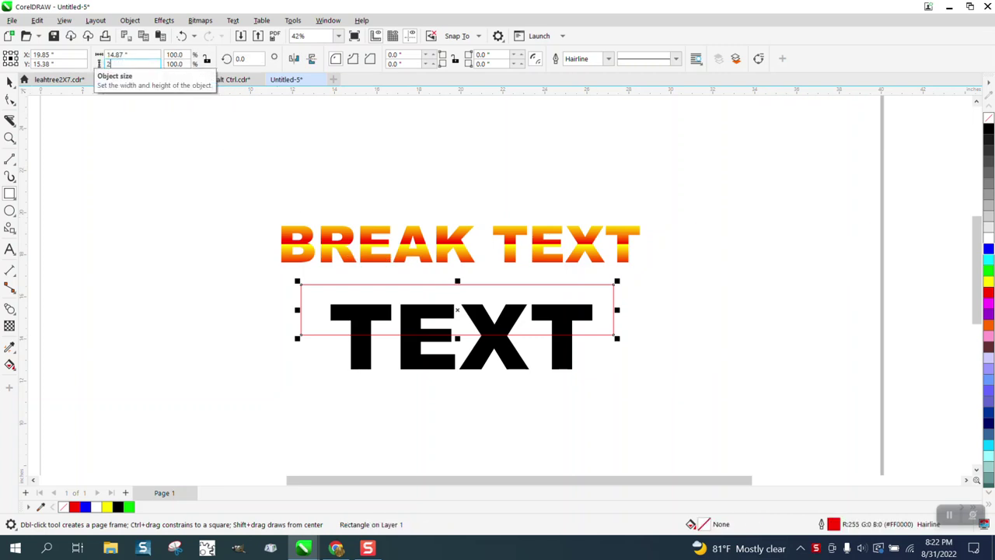
{"action": "key", "text": "Return"}
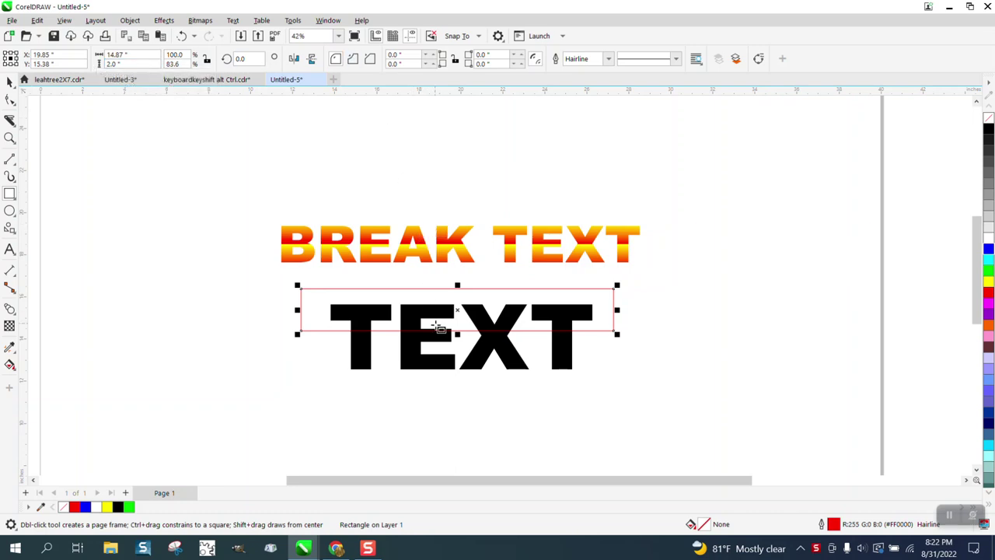
Set the nudge distance to 2" and add a second rectangle 2" below the first
{"action": "key", "text": "space"}
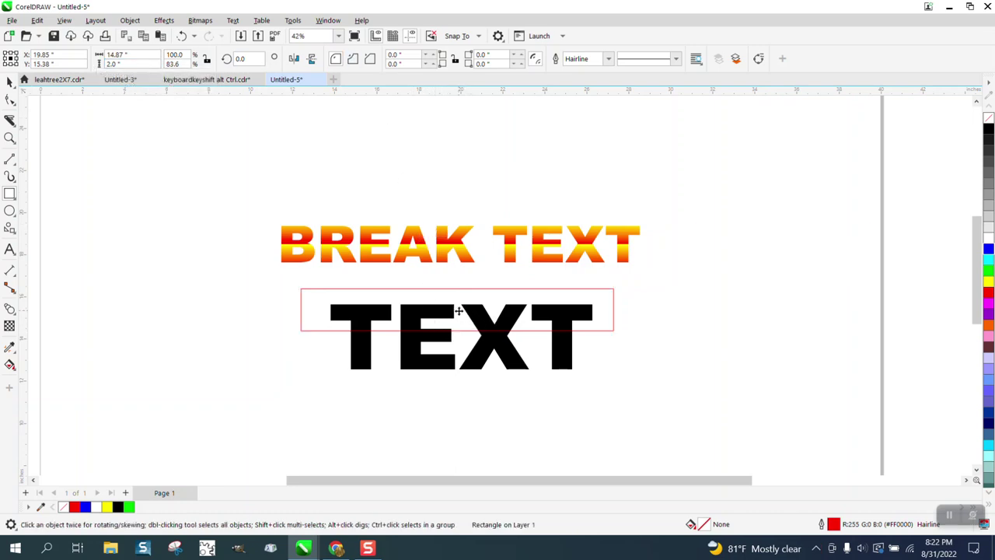
{"action": "left_click_drag", "start_coordinate": [459, 311], "coordinate": [460, 317]}
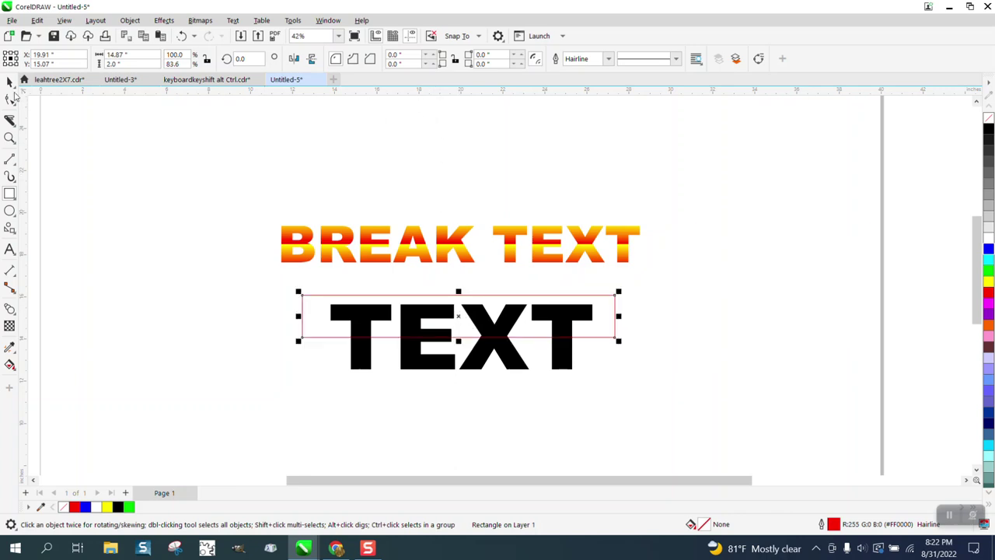
{"action": "left_click", "coordinate": [340, 129]}
{"action": "left_click", "coordinate": [416, 59]}
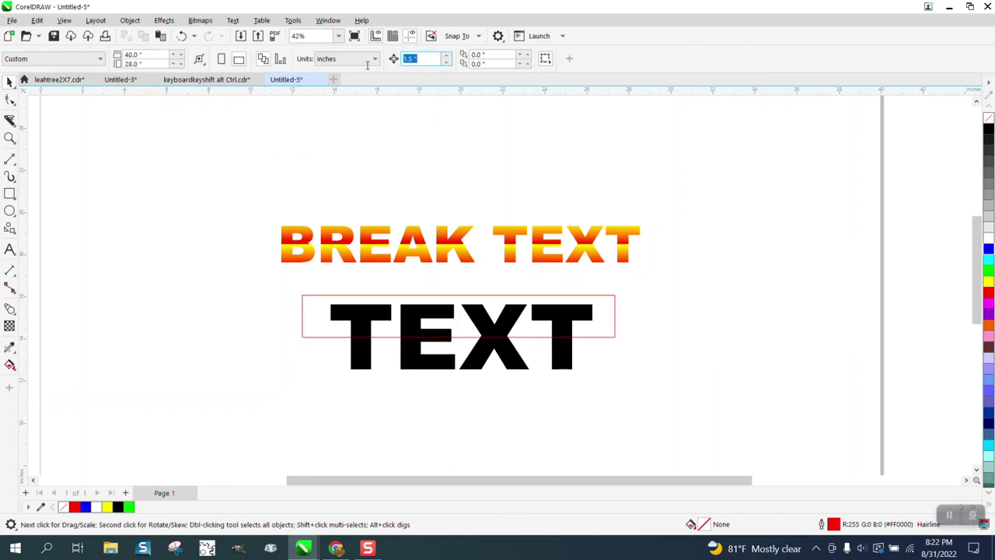
{"action": "type", "text": "2"}
{"action": "left_click", "coordinate": [606, 294]}
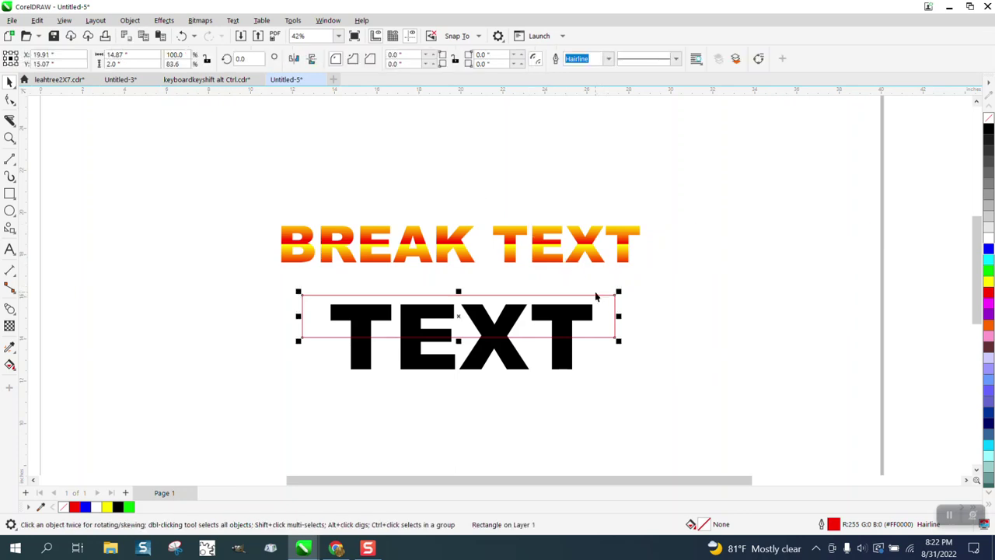
{"action": "key", "text": "Down"}
Duplicate TEXT with both rectangles and move the copy downward
{"action": "left_click_drag", "start_coordinate": [283, 287], "coordinate": [647, 395]}
{"action": "key", "text": "KP_Add"}
{"action": "key", "text": "Down"}
{"action": "key", "text": "Down"}
{"action": "key", "text": "Down"}
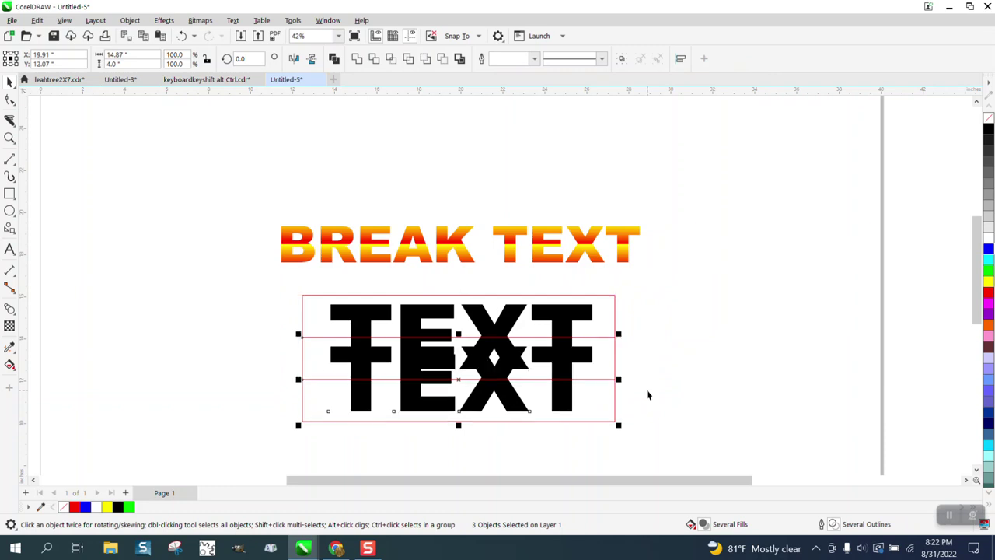
{"action": "scroll", "coordinate": [504, 267], "scroll_direction": "down", "scroll_amount": 1}
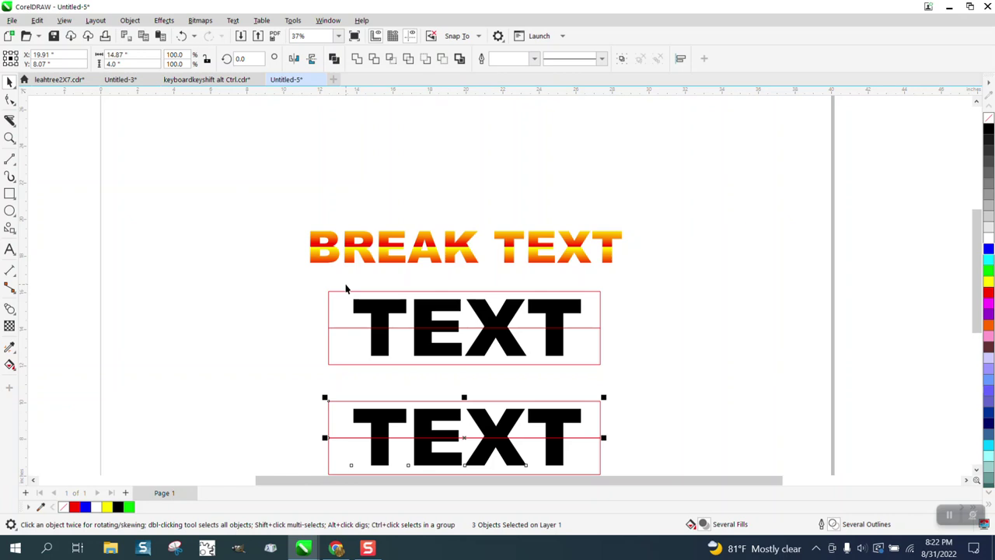
Intersect the upper TEXT with its rectangle, trimming it to a horizontal slice
{"action": "left_click", "coordinate": [365, 305]}
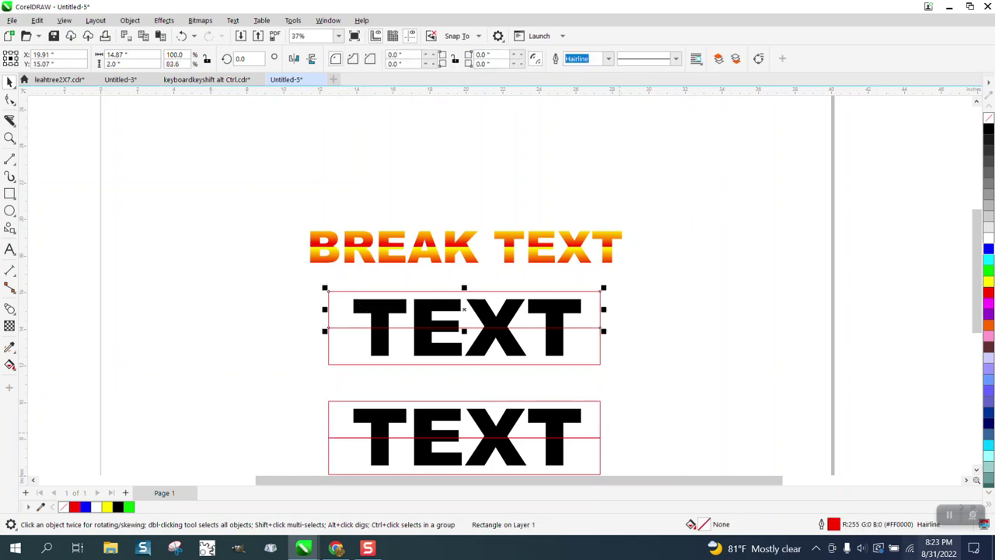
{"action": "left_click_drag", "start_coordinate": [347, 274], "coordinate": [584, 360]}
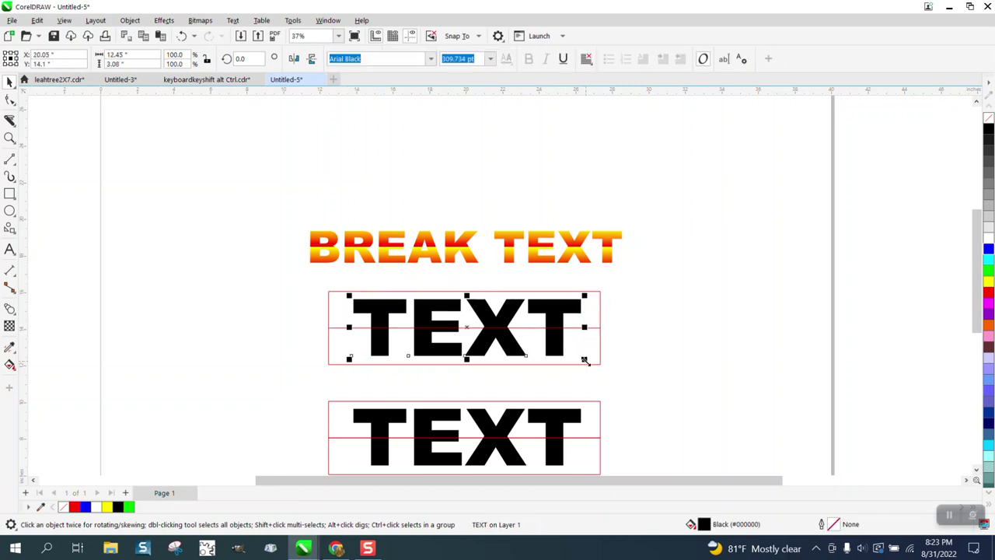
{"action": "left_click", "coordinate": [342, 292], "text": "shift"}
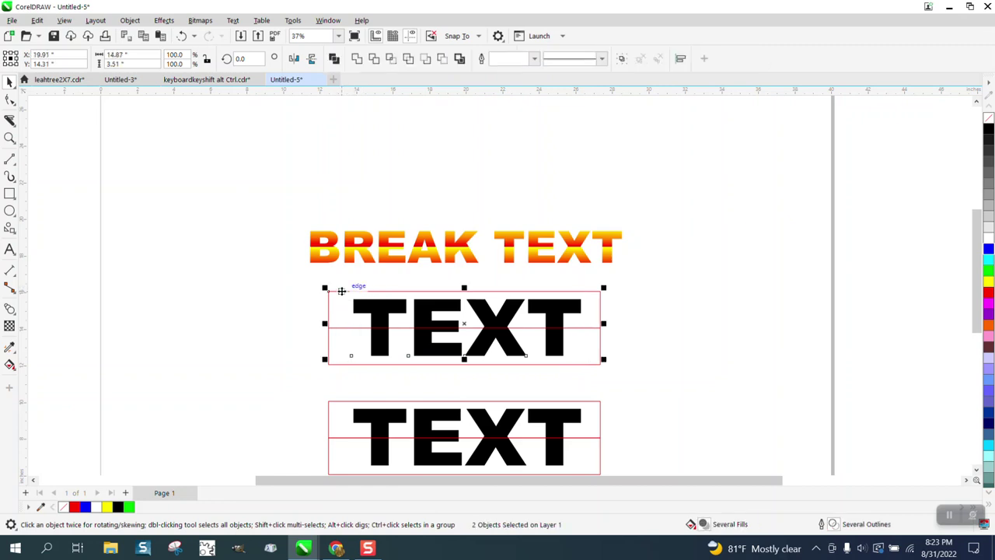
{"action": "left_click", "coordinate": [442, 59]}
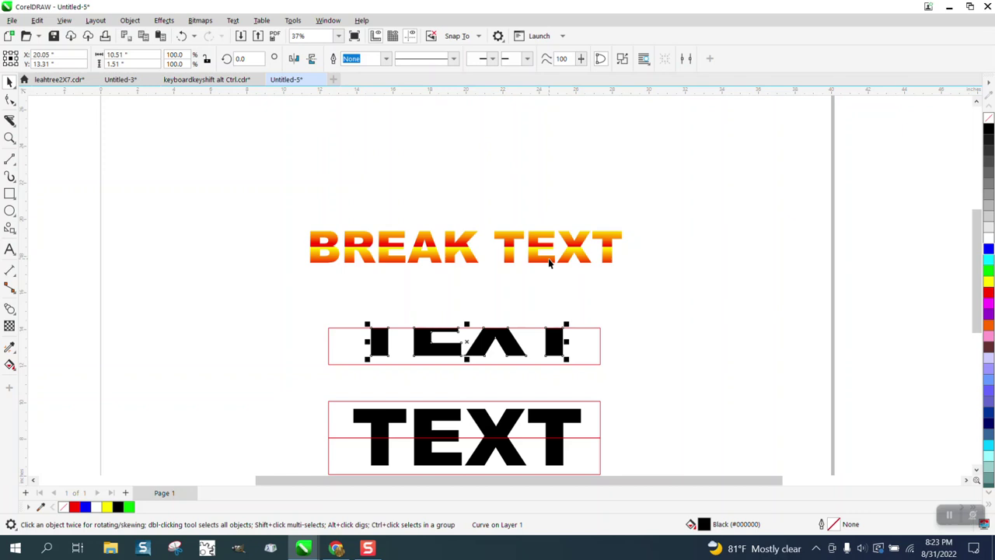
{"action": "scroll", "coordinate": [549, 263], "scroll_direction": "down", "scroll_amount": 1}
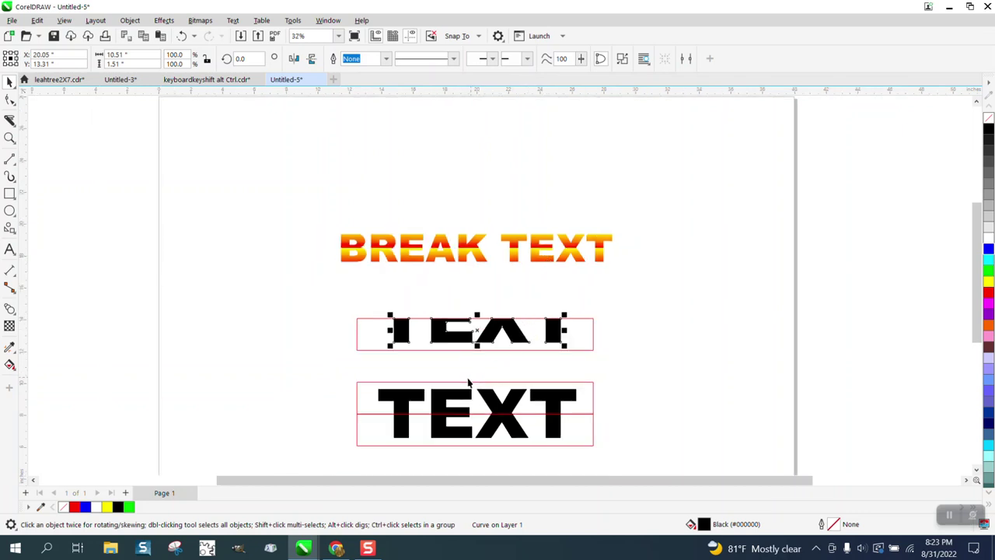
Intersect the lower TEXT with its rectangle and nudge that half up into place
{"action": "left_click", "coordinate": [405, 436]}
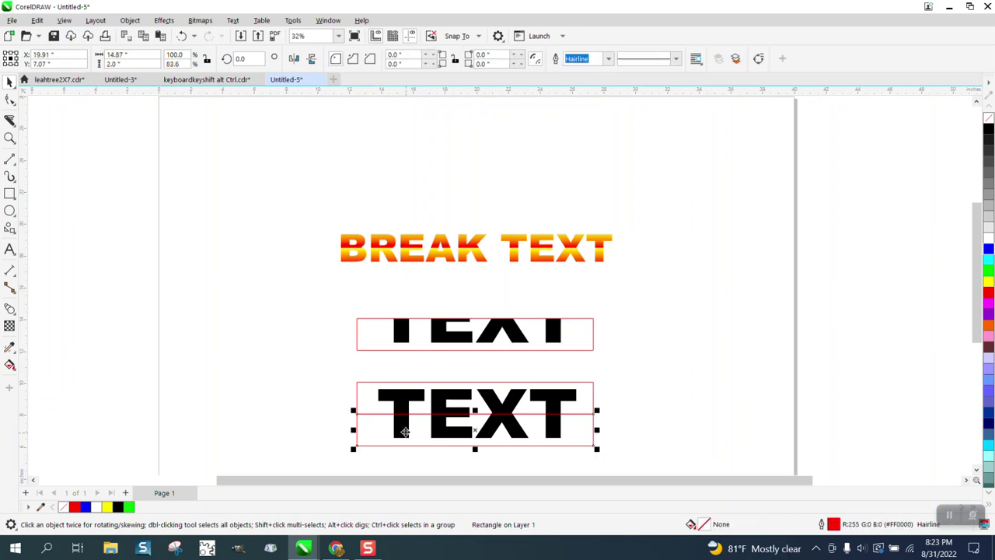
{"action": "left_click_drag", "start_coordinate": [371, 377], "coordinate": [589, 459]}
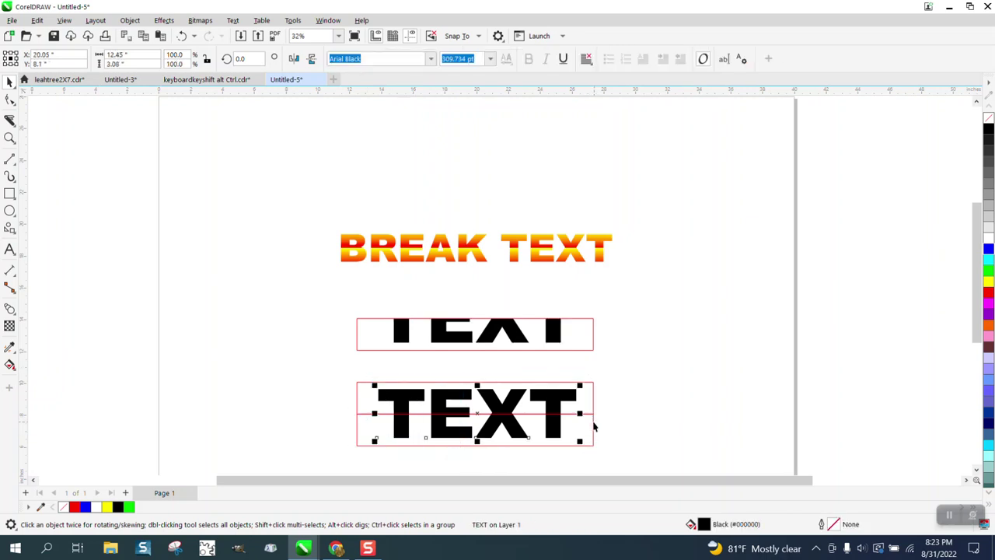
{"action": "left_click", "coordinate": [594, 427], "text": "shift"}
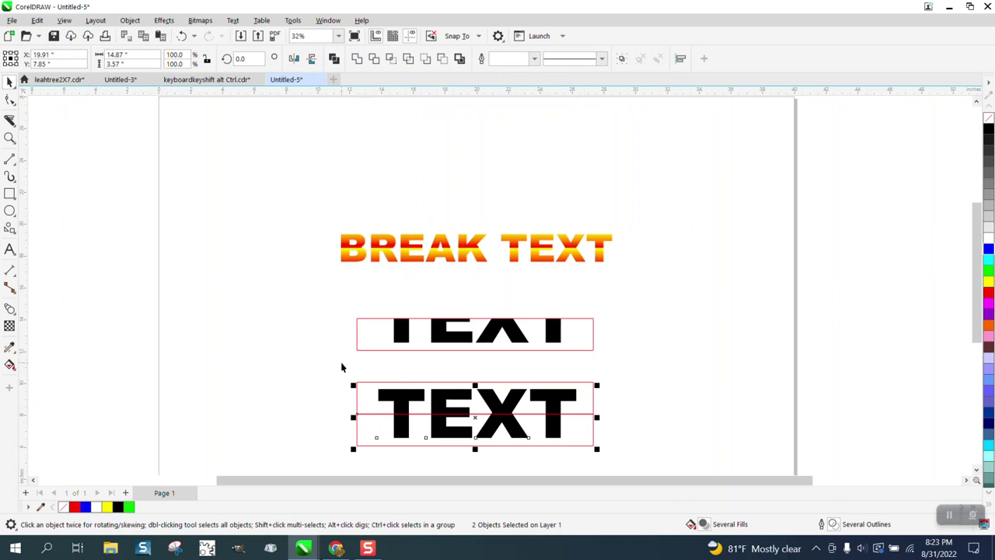
{"action": "left_click", "coordinate": [443, 58]}
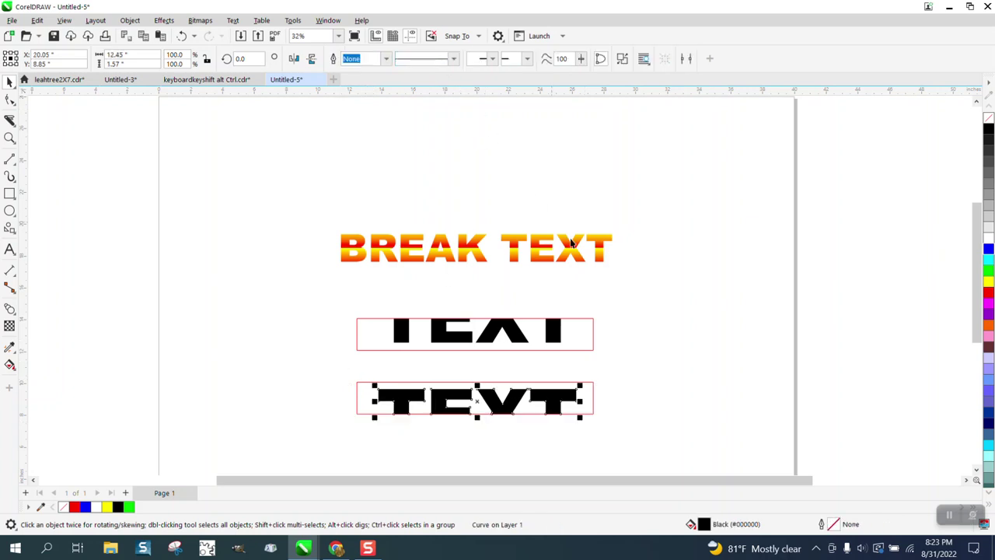
{"action": "key", "text": "Up"}
{"action": "key", "text": "Up"}
{"action": "key", "text": "Up"}
{"action": "key", "text": "Up"}
{"action": "key", "text": "Up"}
{"action": "key", "text": "Up"}
{"action": "key", "text": "Up"}
{"action": "key", "text": "Up"}
{"action": "key", "text": "Up"}
{"action": "key", "text": "Up"}
{"action": "key", "text": "Up"}
{"action": "key", "text": "Up"}
{"action": "key", "text": "Up"}
{"action": "key", "text": "Up"}
{"action": "key", "text": "Up"}
{"action": "key", "text": "Up"}
{"action": "key", "text": "Up"}
{"action": "key", "text": "Up"}
{"action": "key", "text": "Up"}
{"action": "key", "text": "Up"}
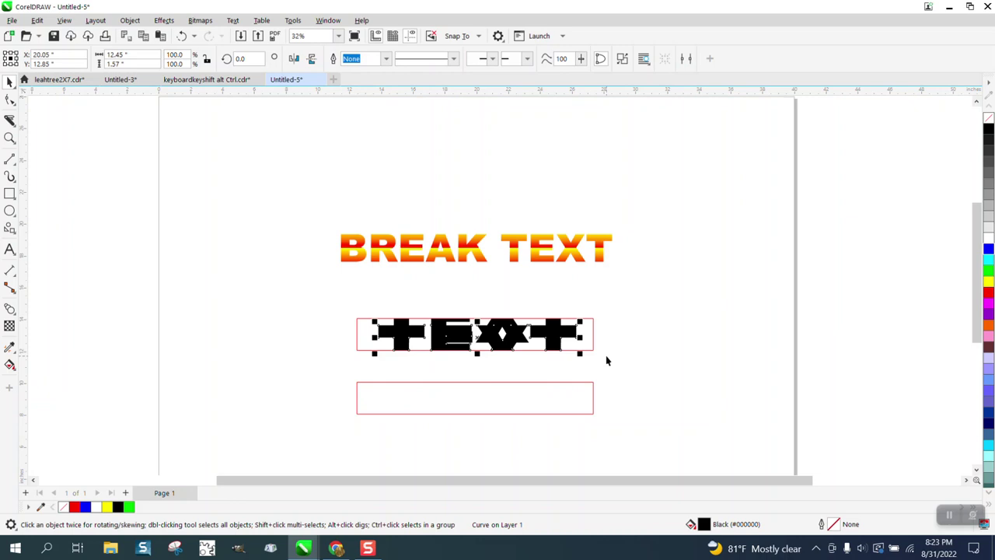
Delete both cutting rectangles and fill the lower half of TEXT red
{"action": "left_click", "coordinate": [580, 349]}
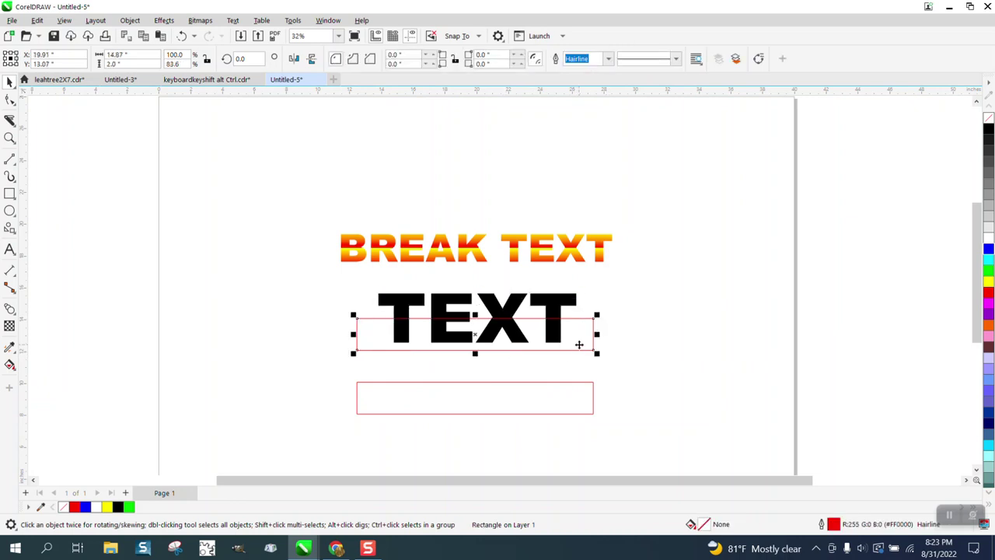
{"action": "key", "text": "Delete"}
{"action": "left_click", "coordinate": [582, 383]}
{"action": "key", "text": "Delete"}
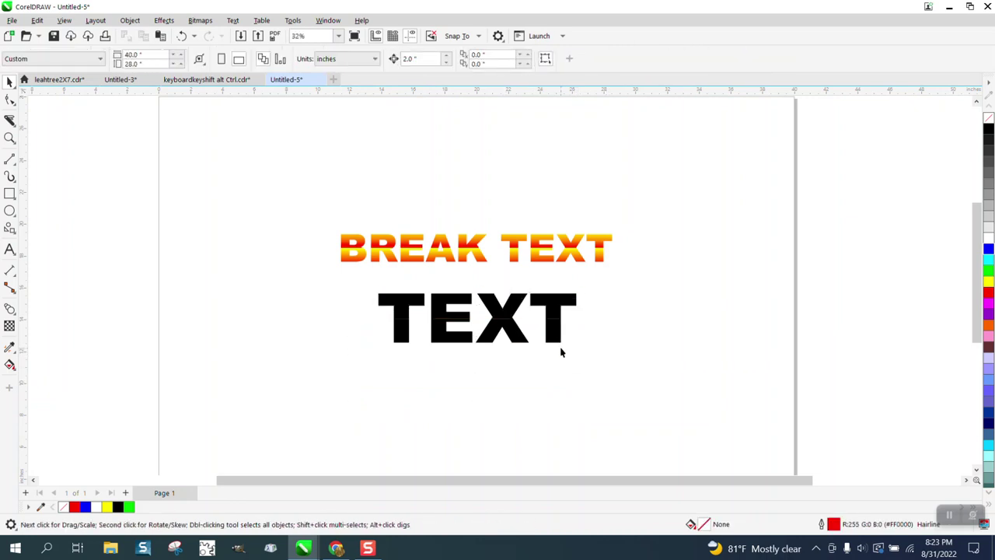
{"action": "left_click", "coordinate": [560, 343]}
{"action": "left_click", "coordinate": [988, 292]}
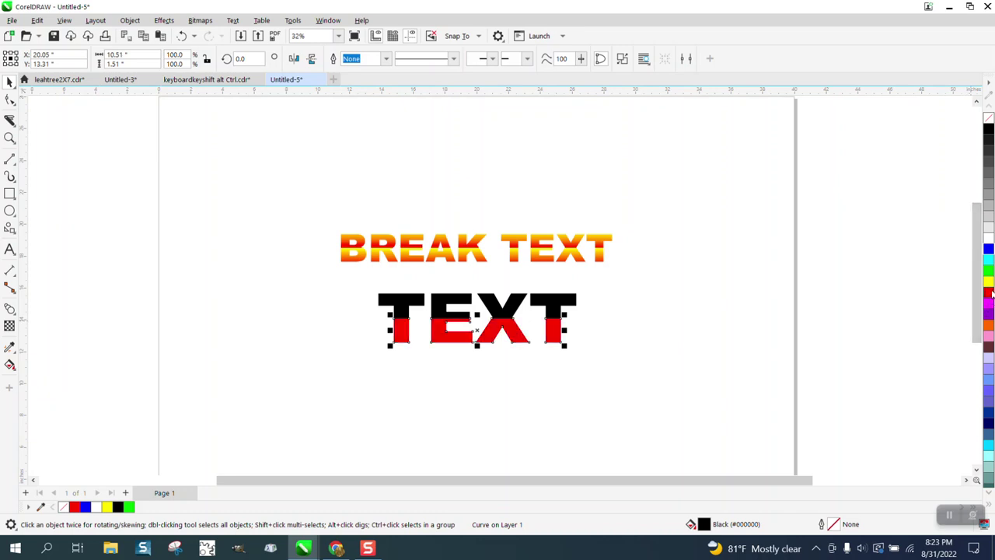
Undo the red fill and all splitting steps until only one whole TEXT remains
{"action": "left_click", "coordinate": [185, 37]}
{"action": "left_click", "coordinate": [187, 37]}
{"action": "left_click", "coordinate": [187, 36]}
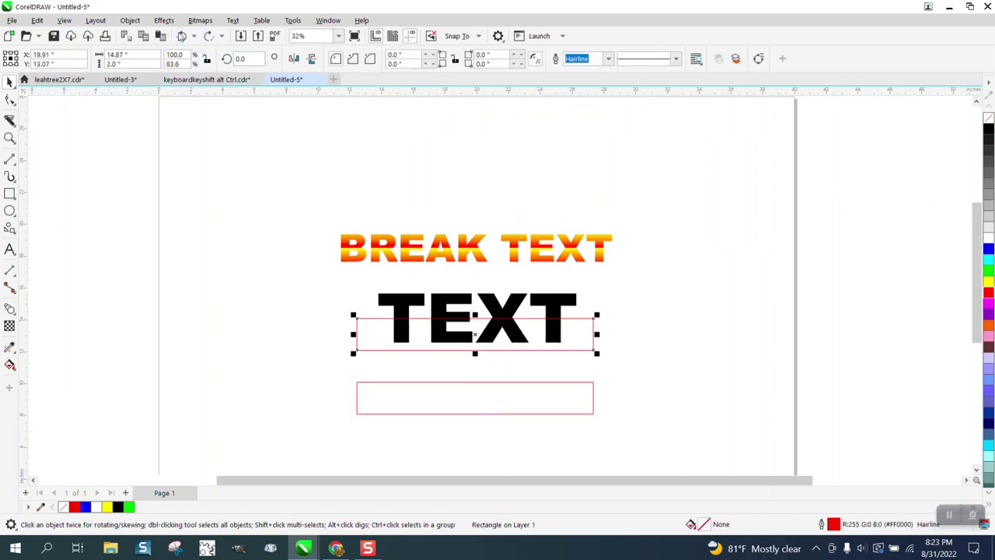
{"action": "left_click", "coordinate": [187, 36]}
{"action": "left_click", "coordinate": [186, 37]}
{"action": "left_click", "coordinate": [185, 37]}
{"action": "left_click", "coordinate": [185, 37]}
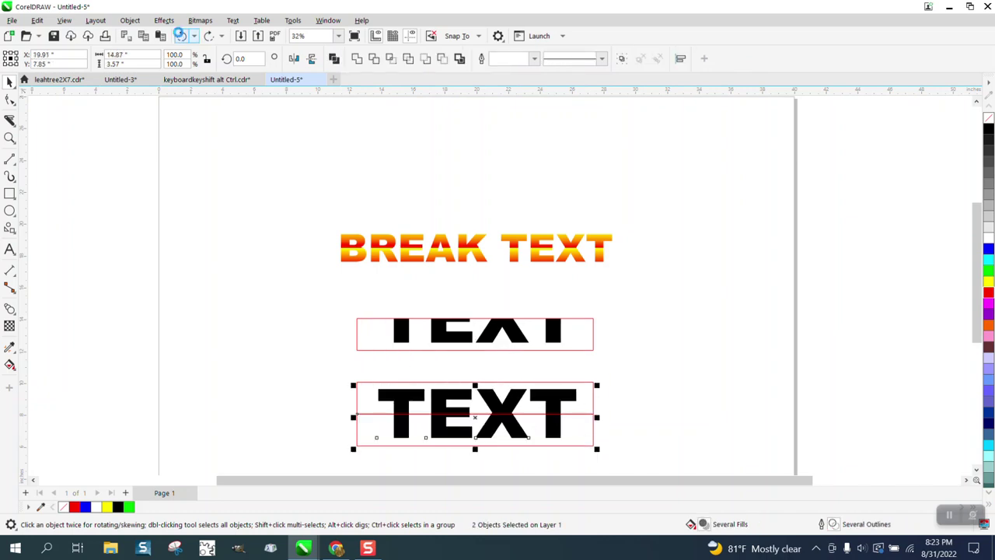
{"action": "left_click", "coordinate": [185, 36]}
{"action": "left_click", "coordinate": [186, 36]}
{"action": "left_click", "coordinate": [185, 36]}
{"action": "left_click", "coordinate": [185, 37]}
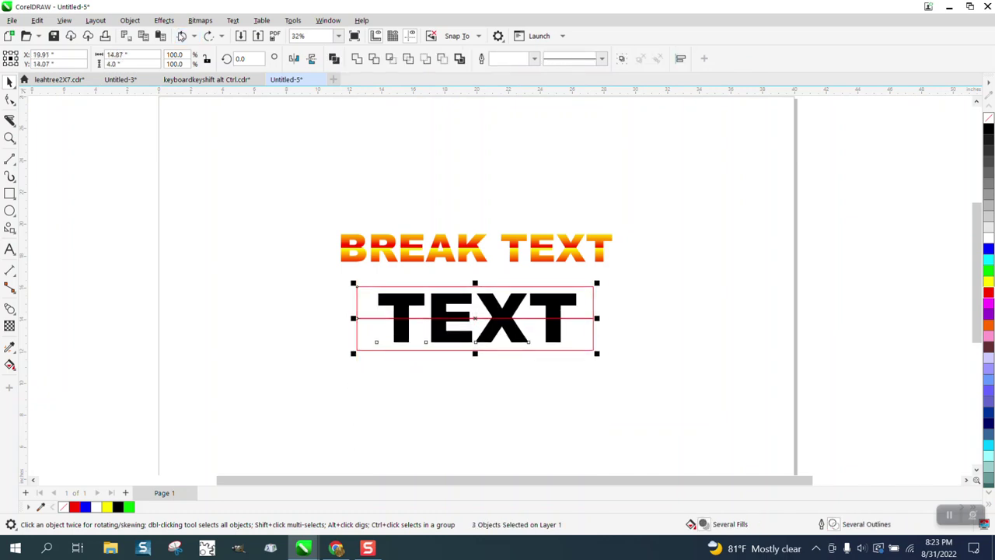
{"action": "left_click", "coordinate": [185, 36]}
{"action": "left_click", "coordinate": [185, 36]}
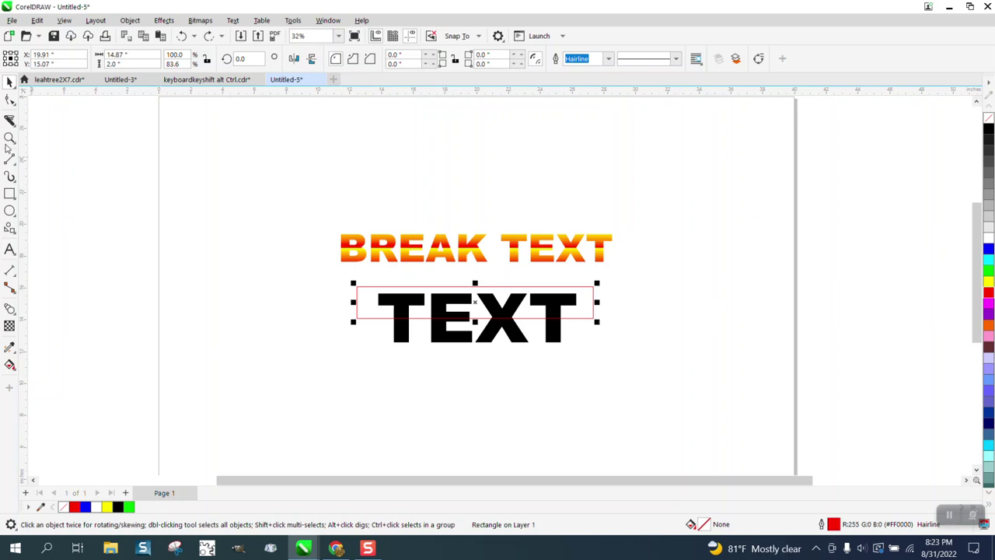
Delete the leftover cutting rectangle and snap the black TEXT into its centred position
{"action": "left_click", "coordinate": [591, 294]}
{"action": "key", "text": "Delete"}
{"action": "left_click", "coordinate": [569, 303]}
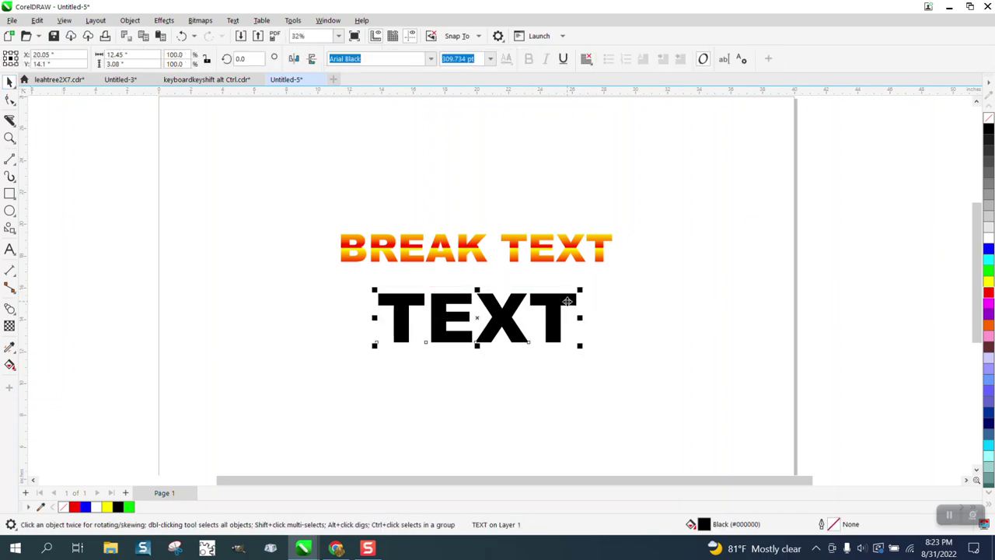
{"action": "left_click_drag", "start_coordinate": [568, 301], "coordinate": [568, 302]}
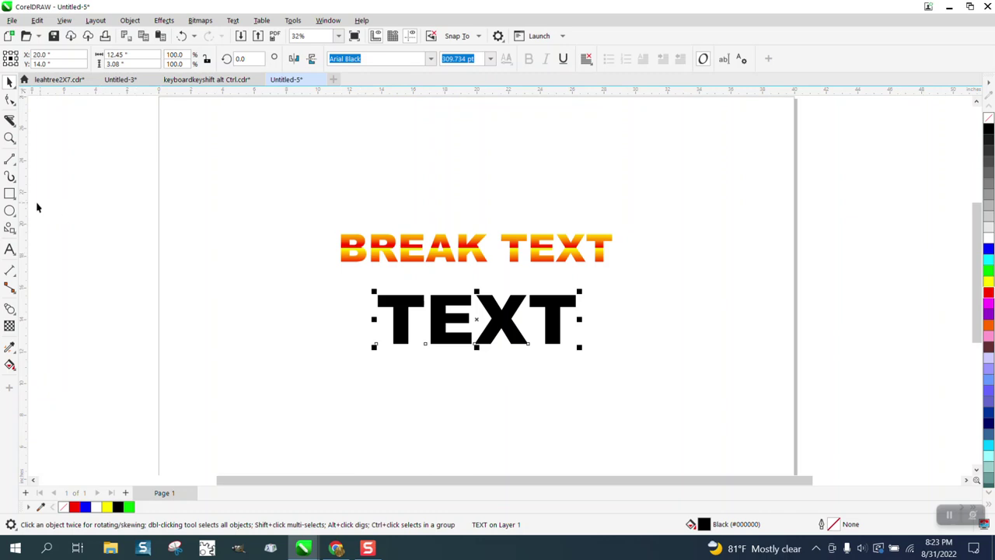
Draw a horizontal line, centre it on the page through TEXT with P, and select TEXT
{"action": "left_click", "coordinate": [9, 159]}
{"action": "left_click_drag", "start_coordinate": [311, 153], "coordinate": [641, 153]}
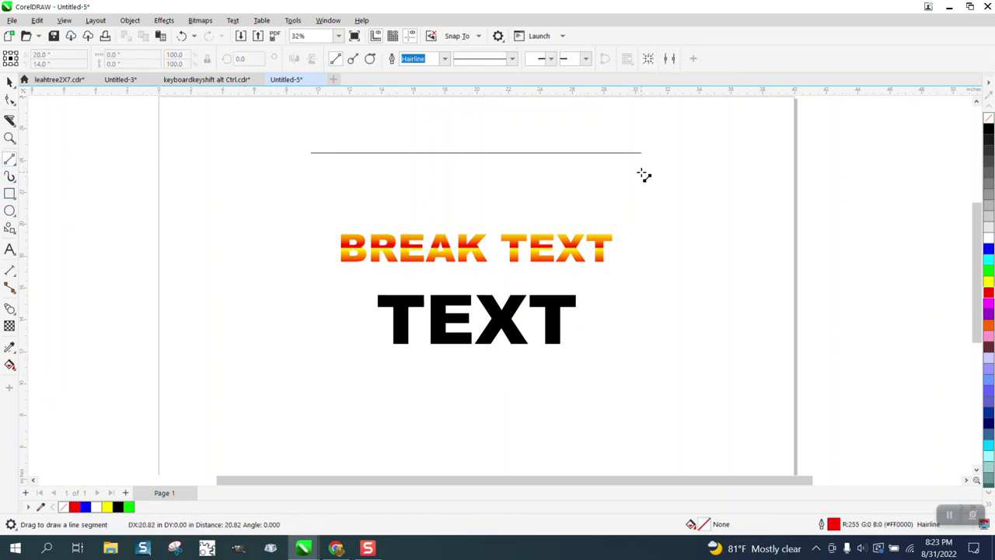
{"action": "key", "text": "p"}
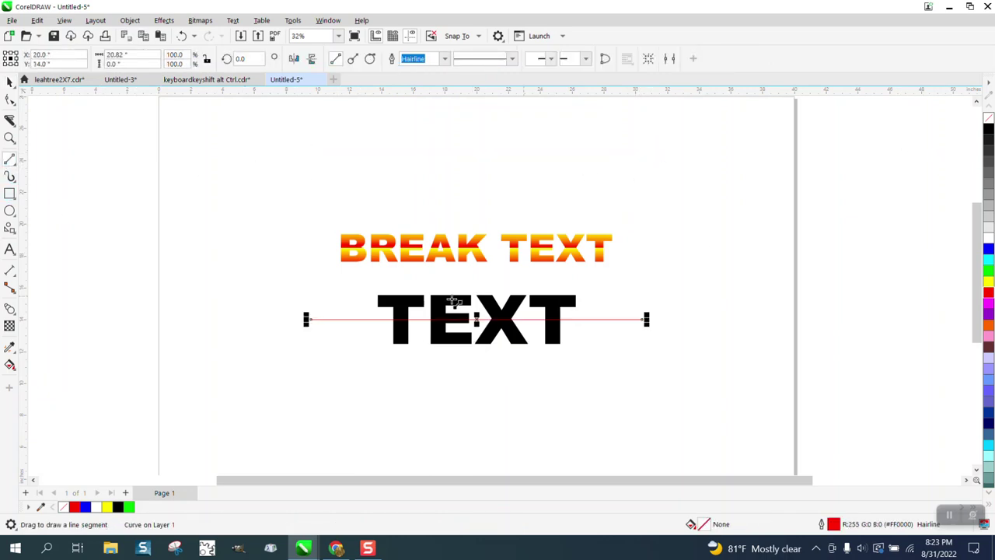
{"action": "left_click", "coordinate": [10, 81]}
{"action": "left_click_drag", "start_coordinate": [363, 286], "coordinate": [604, 358]}
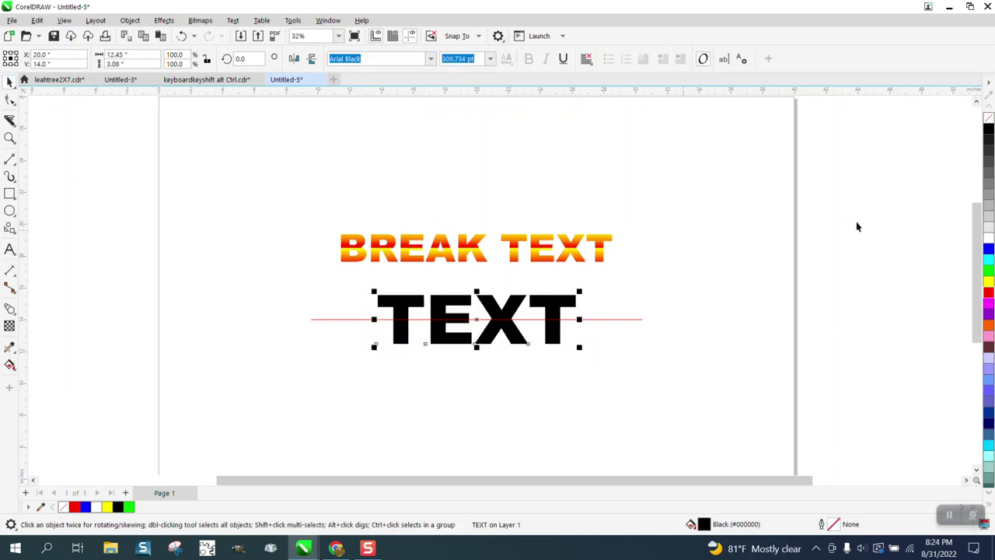
Make TEXT an unfilled black outline and Smart Fill the lower halves of T, E, X, T red
{"action": "left_click", "coordinate": [989, 118]}
{"action": "right_click", "coordinate": [989, 129]}
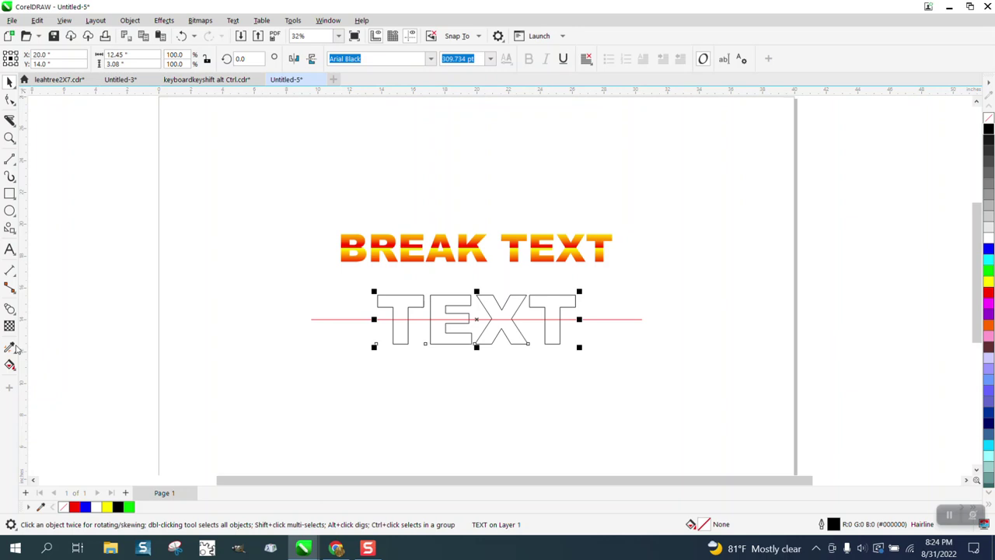
{"action": "left_click", "coordinate": [9, 364]}
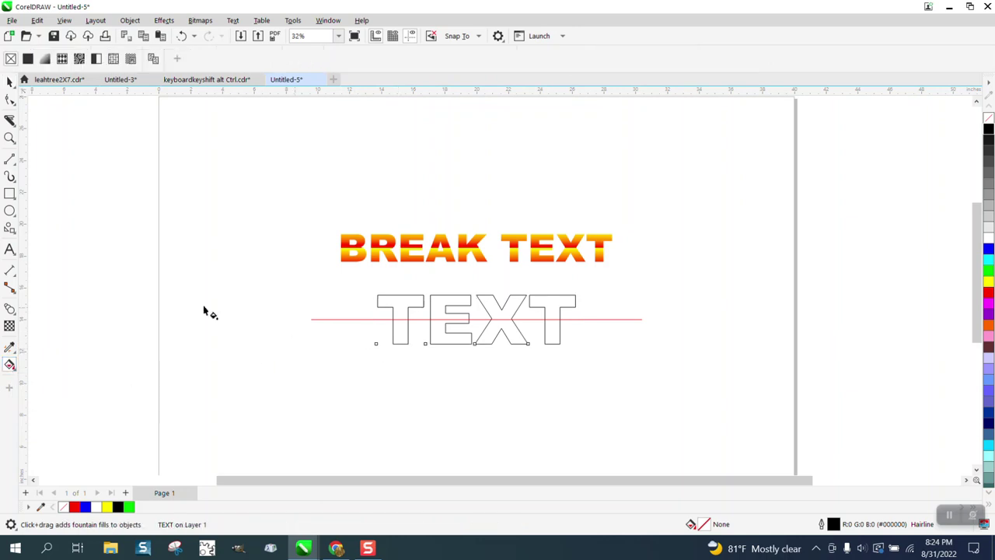
{"action": "left_click", "coordinate": [15, 370]}
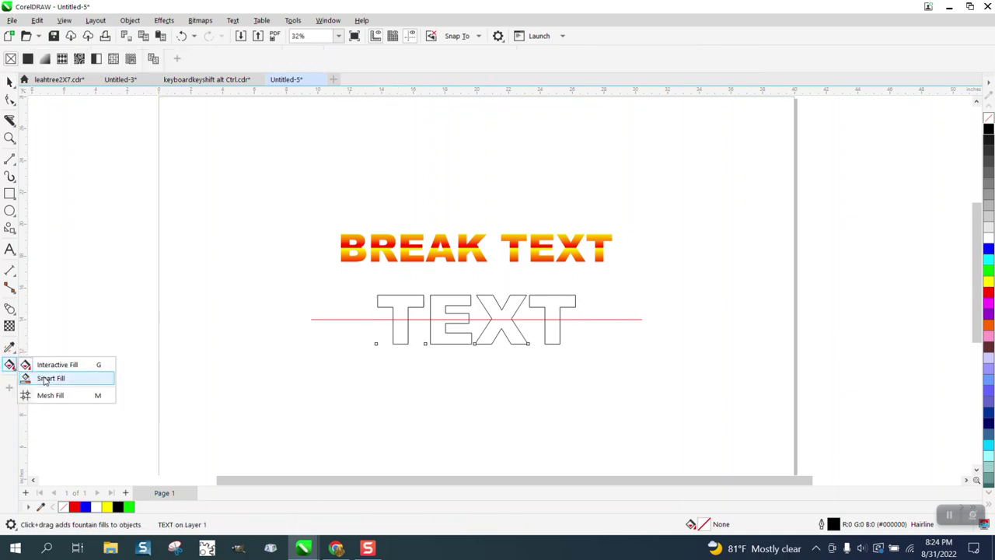
{"action": "left_click", "coordinate": [44, 380]}
{"action": "left_click", "coordinate": [397, 333]}
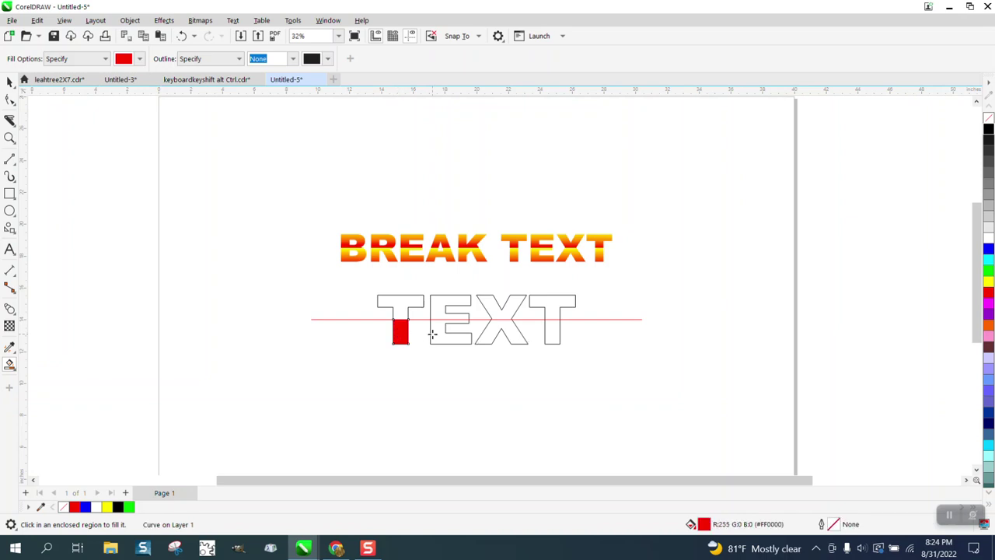
{"action": "left_click", "coordinate": [455, 333]}
{"action": "left_click", "coordinate": [497, 331]}
{"action": "left_click", "coordinate": [550, 331]}
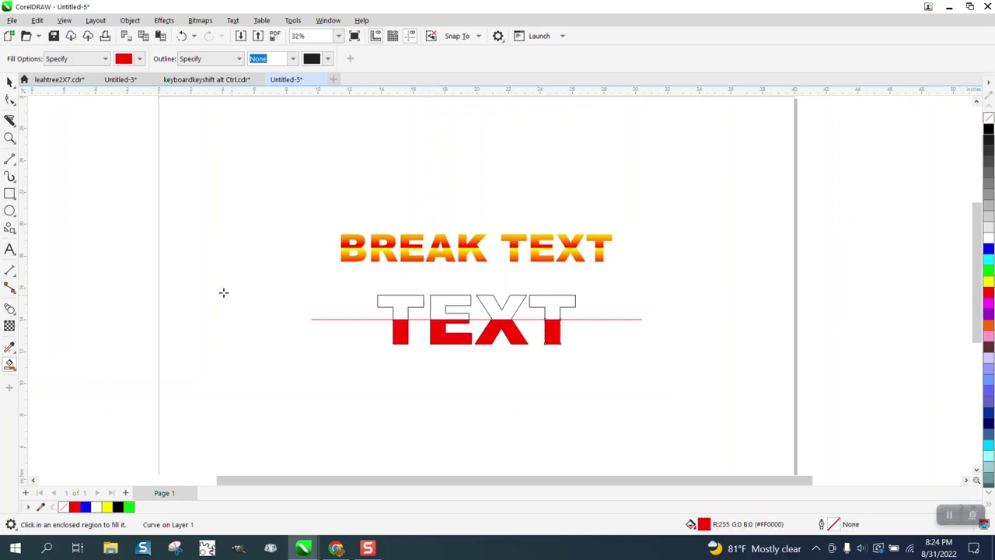
Switch the fill colour to yellow and fill the upper halves of all four letters
{"action": "left_click", "coordinate": [140, 59]}
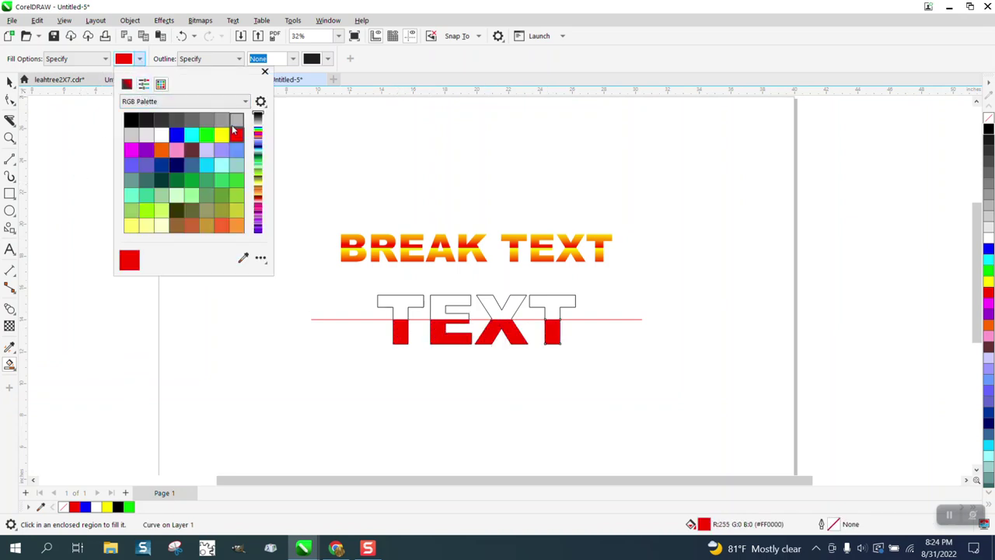
{"action": "left_click", "coordinate": [224, 136]}
{"action": "left_click", "coordinate": [403, 302]}
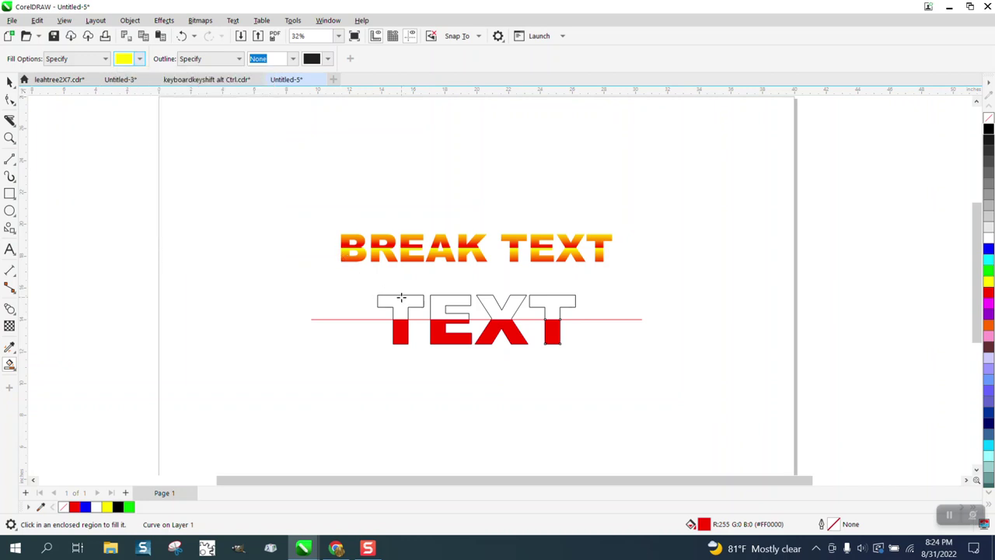
{"action": "left_click", "coordinate": [420, 302]}
{"action": "left_click", "coordinate": [451, 303]}
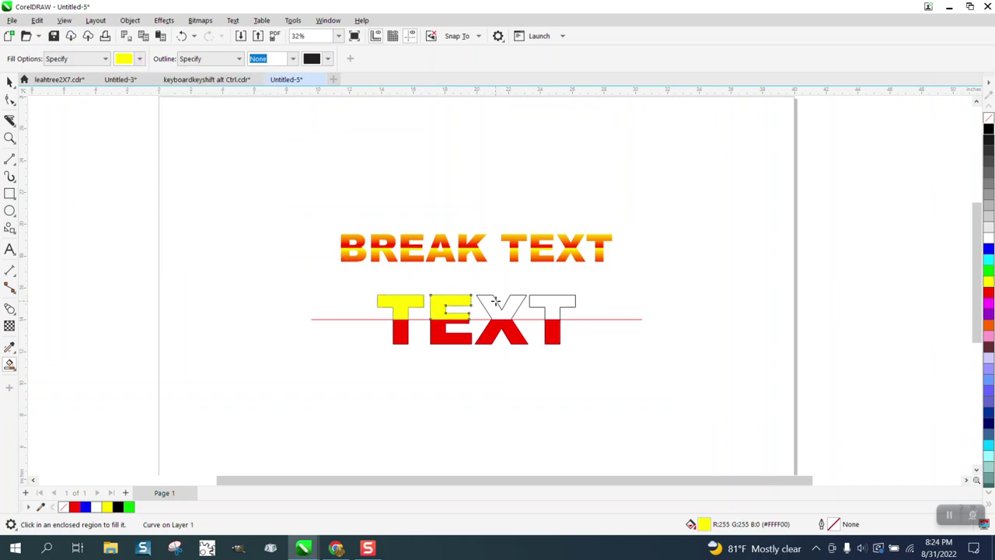
{"action": "left_click", "coordinate": [509, 304]}
{"action": "left_click", "coordinate": [539, 301]}
{"action": "left_click", "coordinate": [9, 81]}
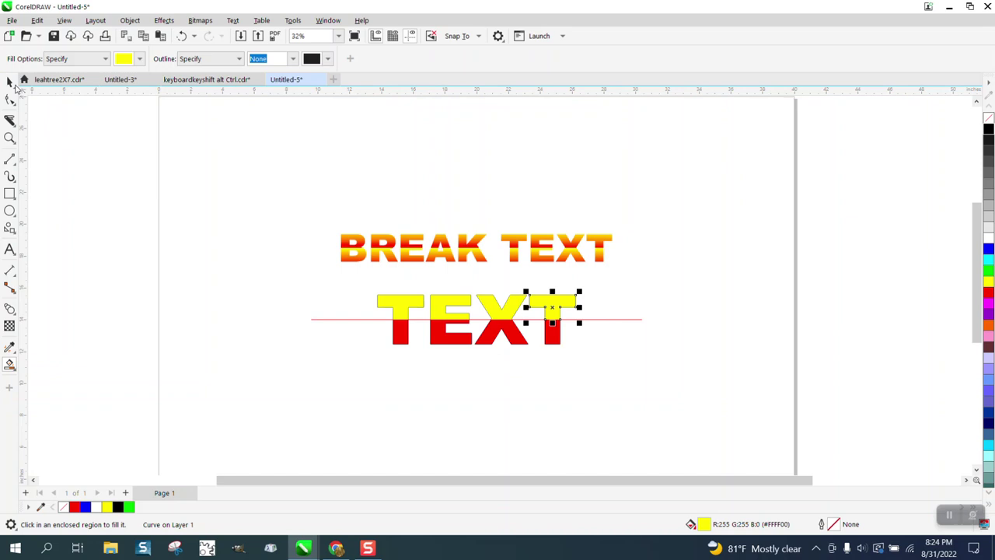
Remove outlines so the cutting line disappears, then trial-group and nudge the yellow top pieces
{"action": "left_click_drag", "start_coordinate": [307, 280], "coordinate": [675, 375]}
{"action": "right_click", "coordinate": [989, 118]}
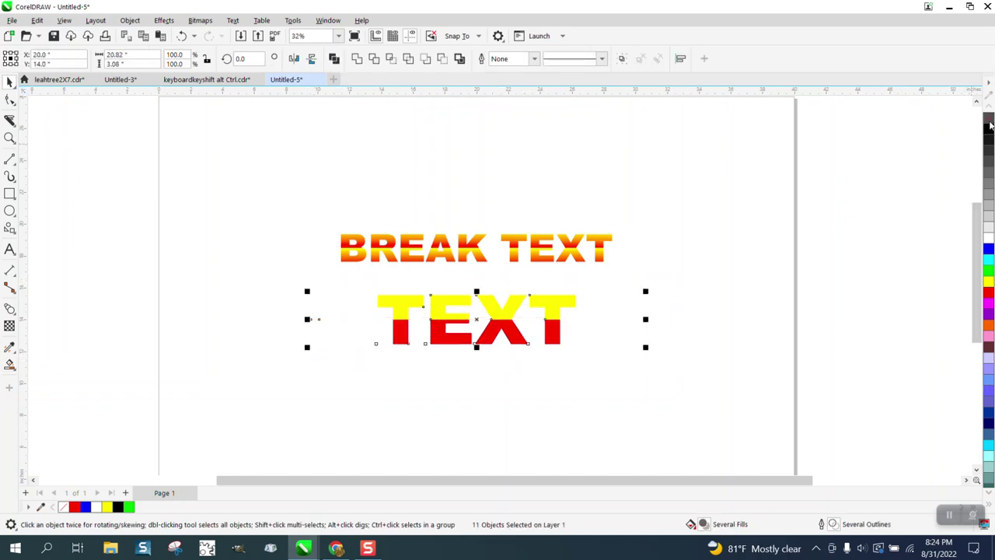
{"action": "left_click_drag", "start_coordinate": [296, 285], "coordinate": [593, 333]}
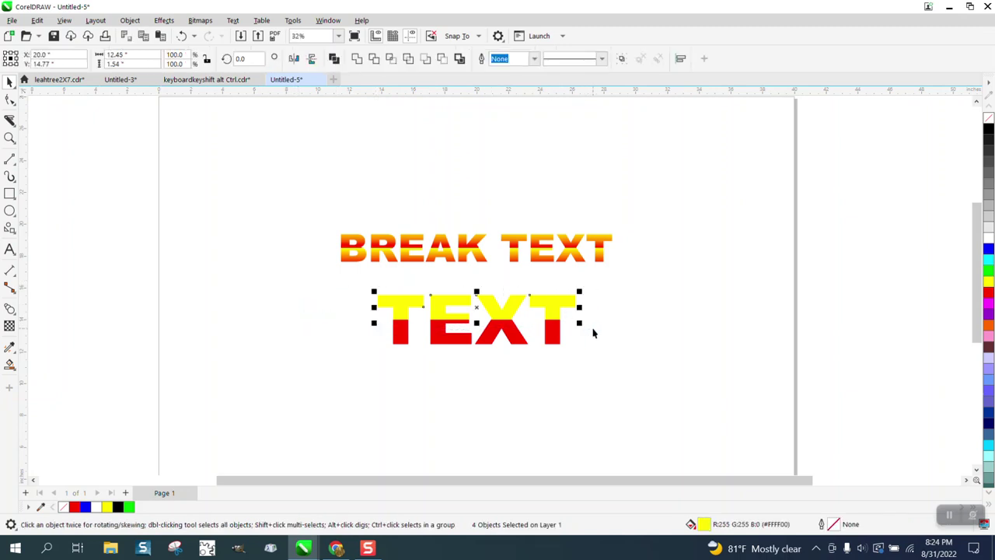
{"action": "key", "text": "ctrl+g"}
{"action": "key", "text": "Up"}
{"action": "key", "text": "Up"}
{"action": "key", "text": "Up"}
{"action": "key", "text": "Up"}
{"action": "key", "text": "Up"}
{"action": "key", "text": "Up"}
{"action": "key", "text": "Up"}
{"action": "key", "text": "Up"}
{"action": "key", "text": "Up"}
{"action": "key", "text": "Up"}
{"action": "key", "text": "Up"}
{"action": "key", "text": "Up"}
{"action": "key", "text": "Up"}
{"action": "key", "text": "Up"}
{"action": "key", "text": "Up"}
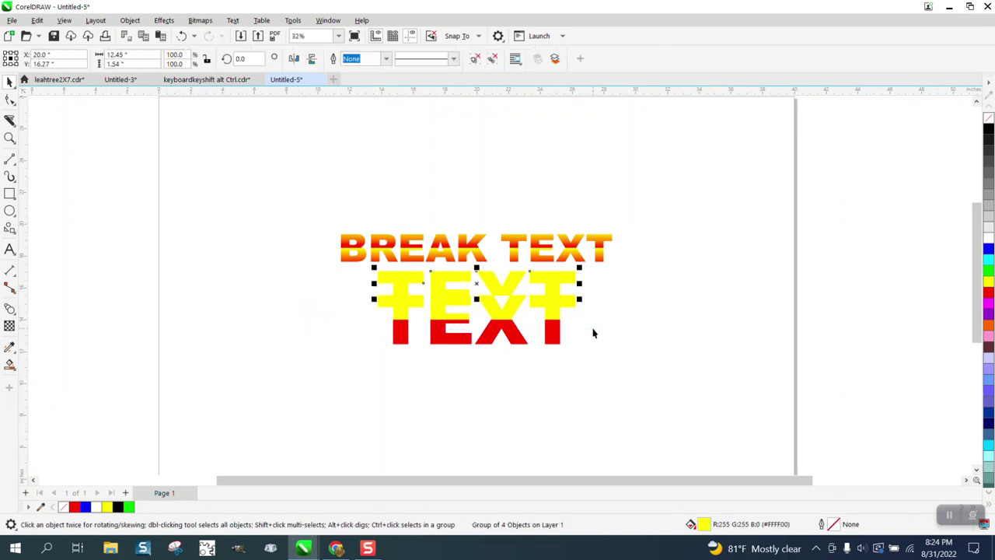
{"action": "key", "text": "ctrl+z"}
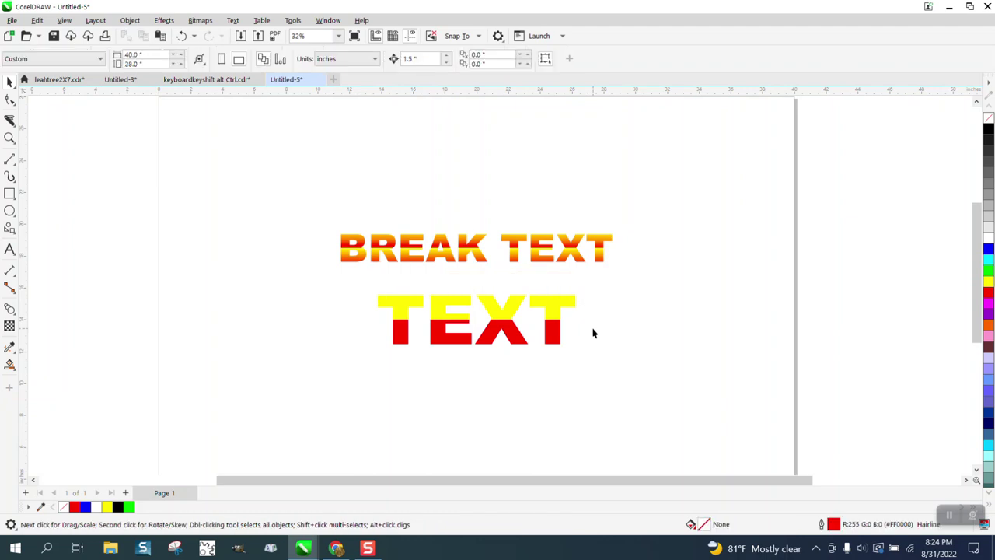
Group the four yellow top pieces and nudge them up, then group the four red pieces
{"action": "left_click", "coordinate": [553, 311]}
{"action": "left_click_drag", "start_coordinate": [345, 285], "coordinate": [592, 336]}
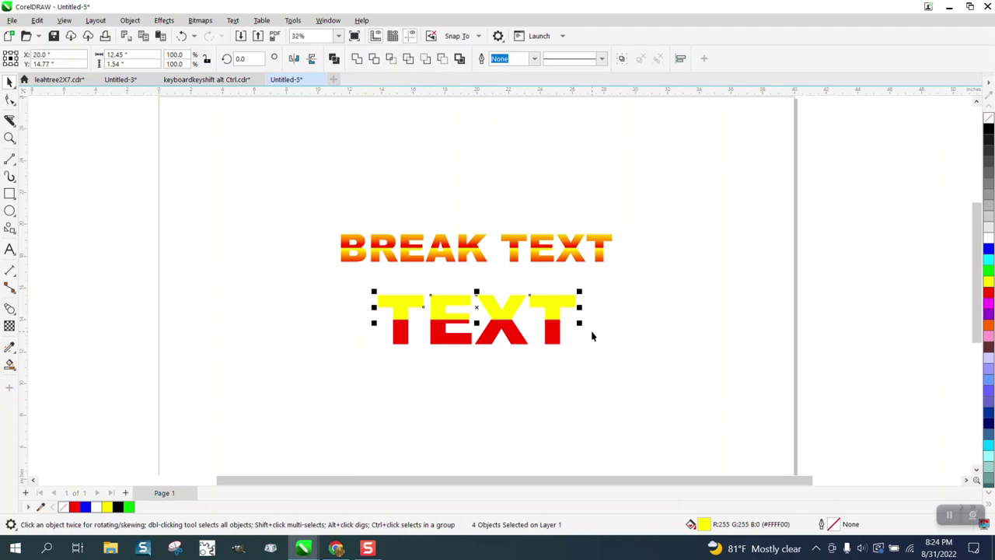
{"action": "key", "text": "ctrl+g"}
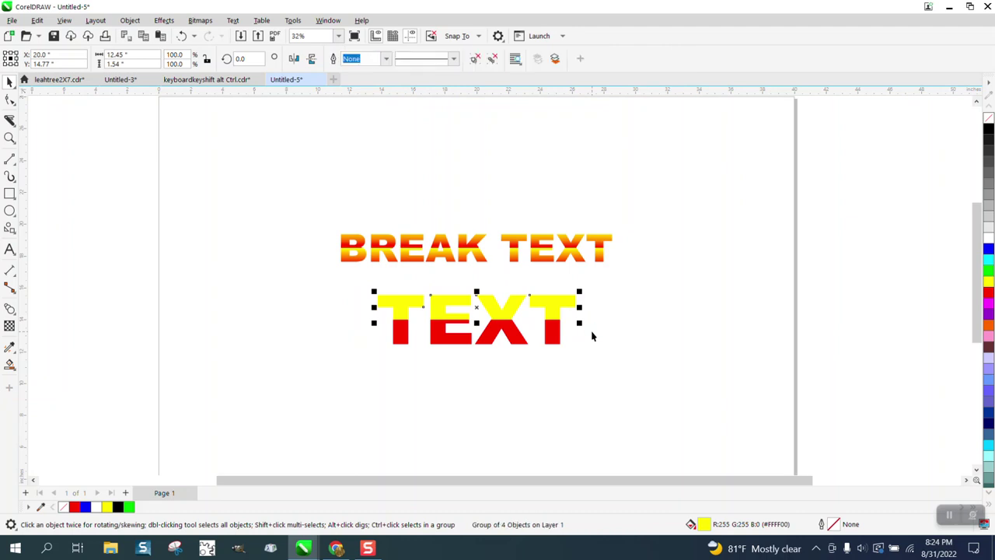
{"action": "key", "text": "Up"}
{"action": "key", "text": "Up"}
{"action": "key", "text": "Up"}
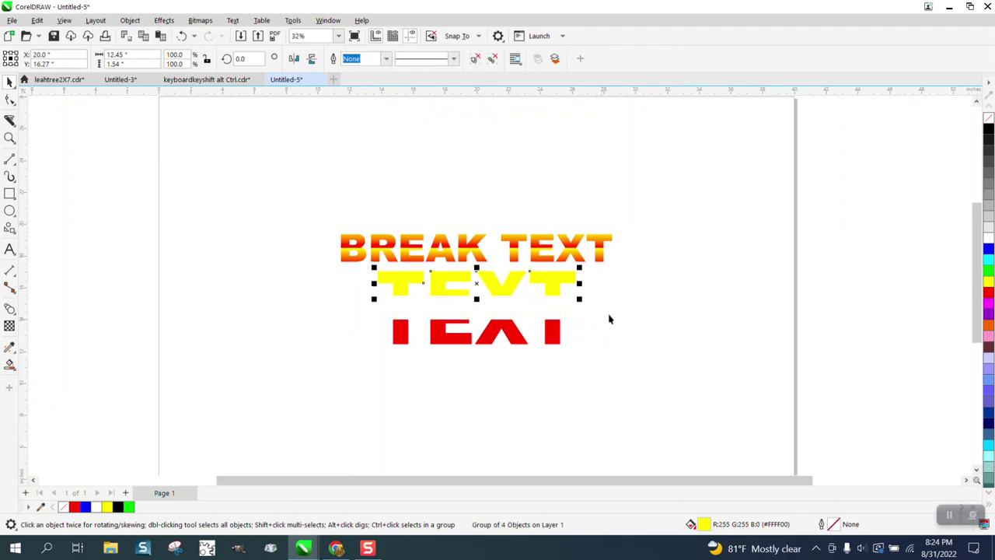
{"action": "left_click_drag", "start_coordinate": [612, 306], "coordinate": [361, 397]}
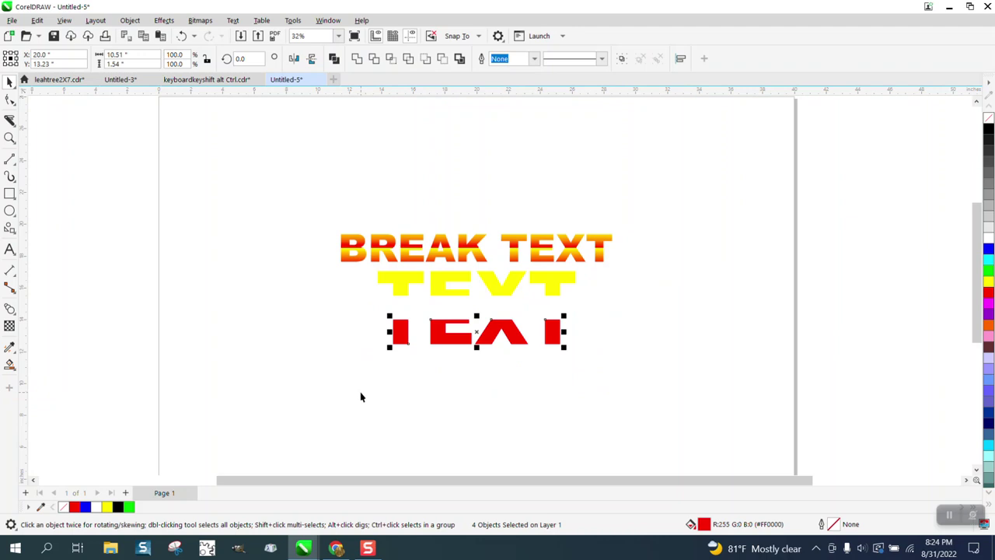
{"action": "key", "text": "ctrl+g"}
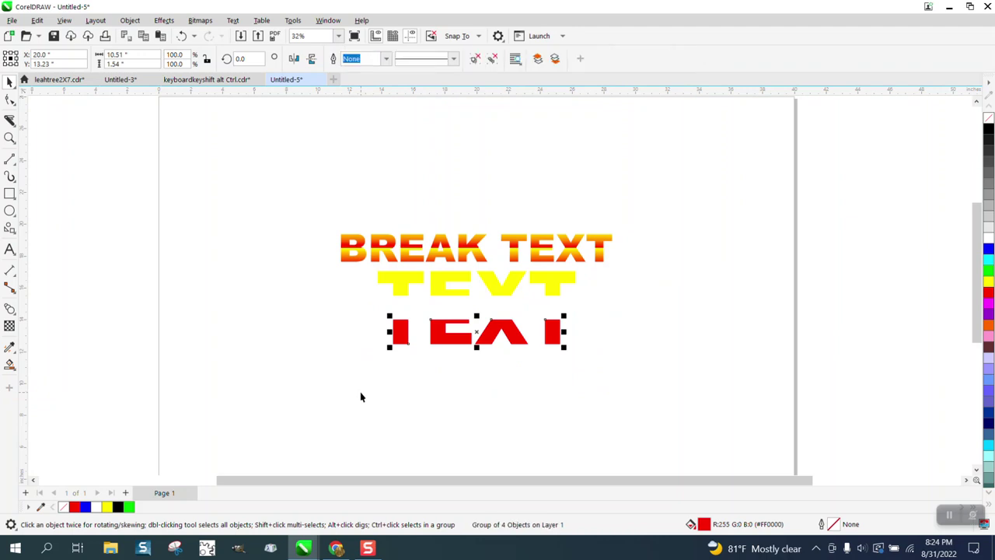
{"action": "left_click", "coordinate": [490, 291]}
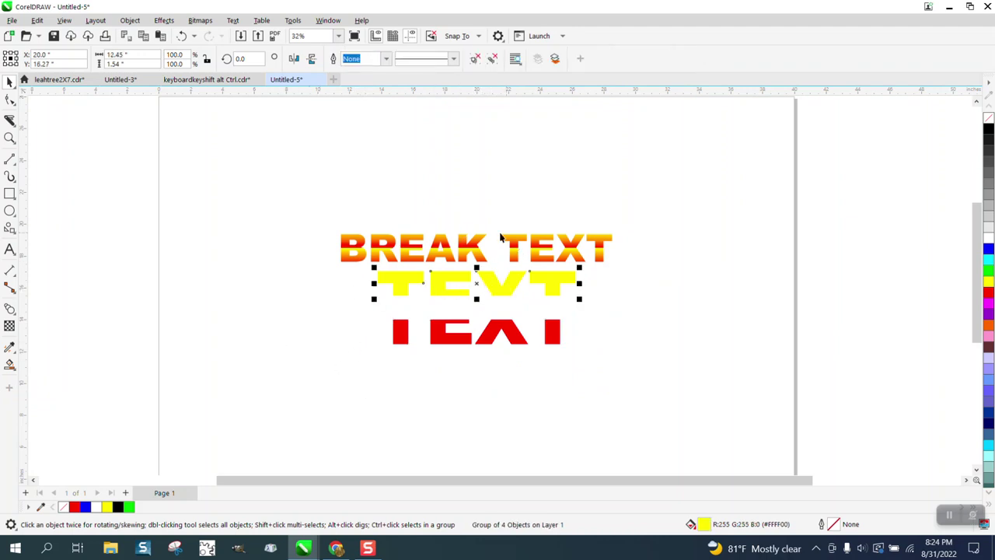
Zoom in on the split letters and try a top-to-bottom gradient on the red half
{"action": "left_click", "coordinate": [14, 372]}
{"action": "left_click", "coordinate": [47, 367]}
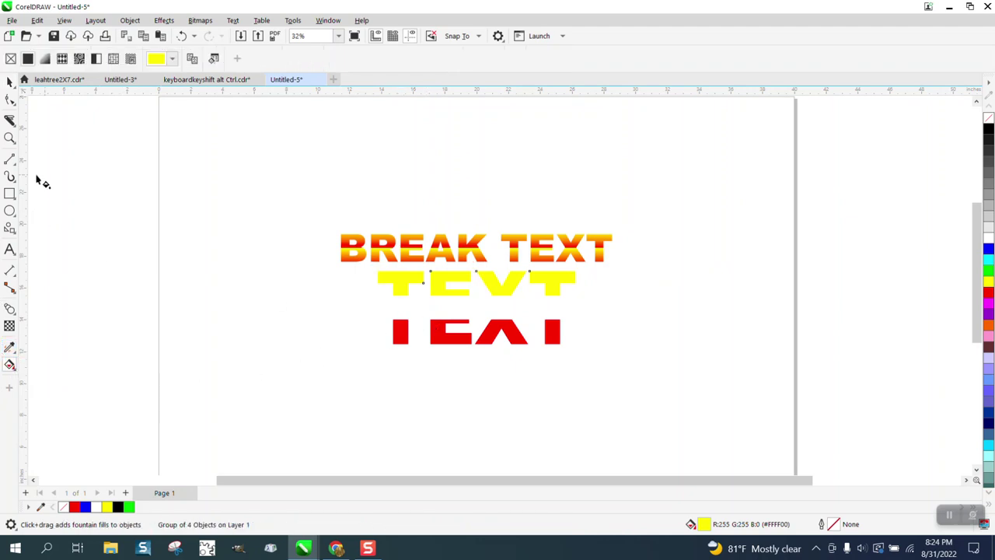
{"action": "left_click", "coordinate": [10, 138]}
{"action": "left_click_drag", "start_coordinate": [346, 239], "coordinate": [677, 412]}
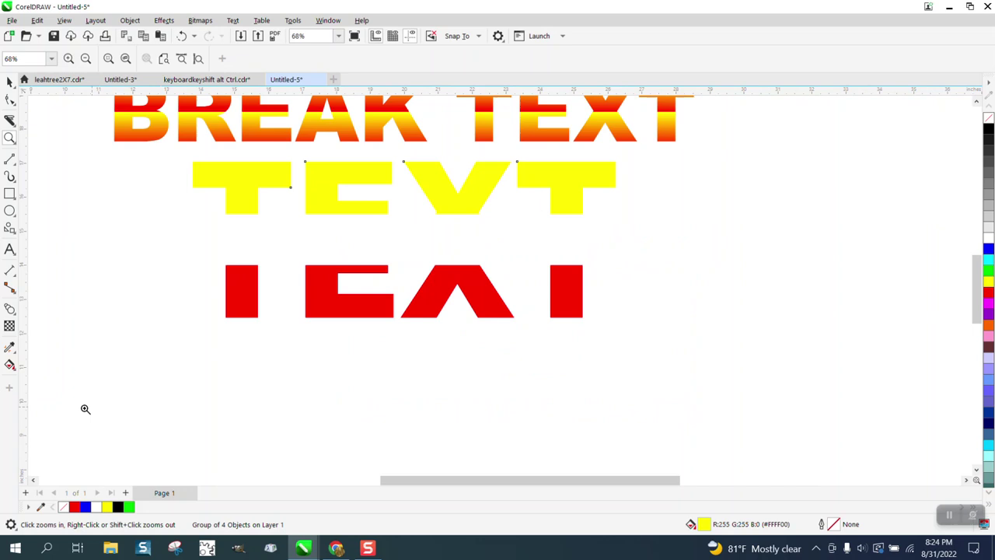
{"action": "left_click", "coordinate": [11, 364]}
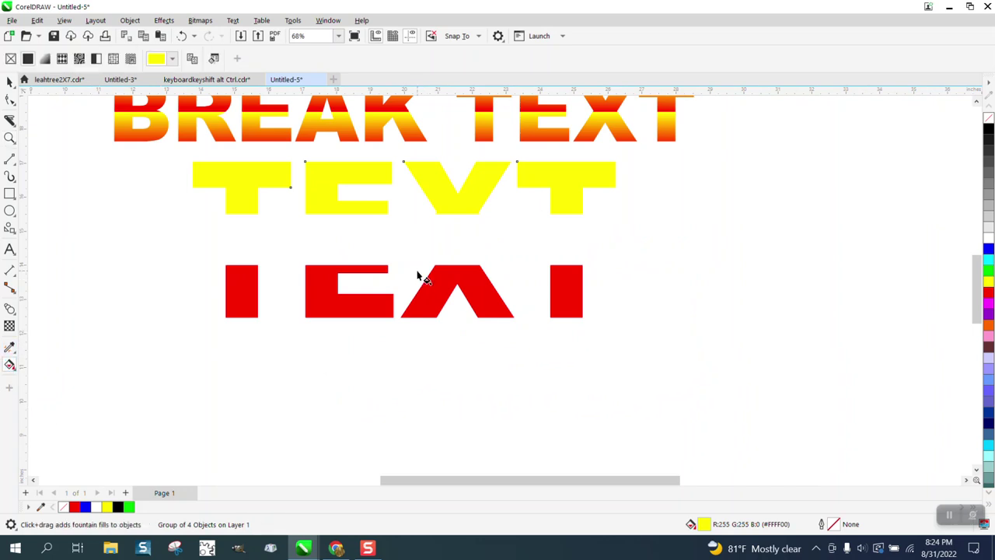
{"action": "left_click", "coordinate": [443, 290]}
{"action": "left_click_drag", "start_coordinate": [443, 290], "coordinate": [441, 321]}
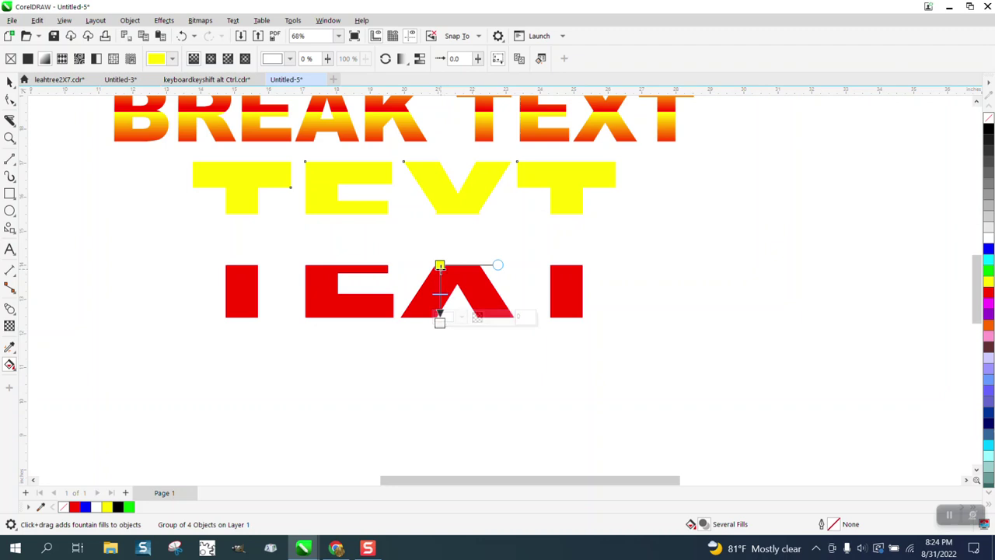
Apply a vertical fountain fill to the red lower-half group, ending in yellow at the bottom
{"action": "left_click", "coordinate": [9, 82]}
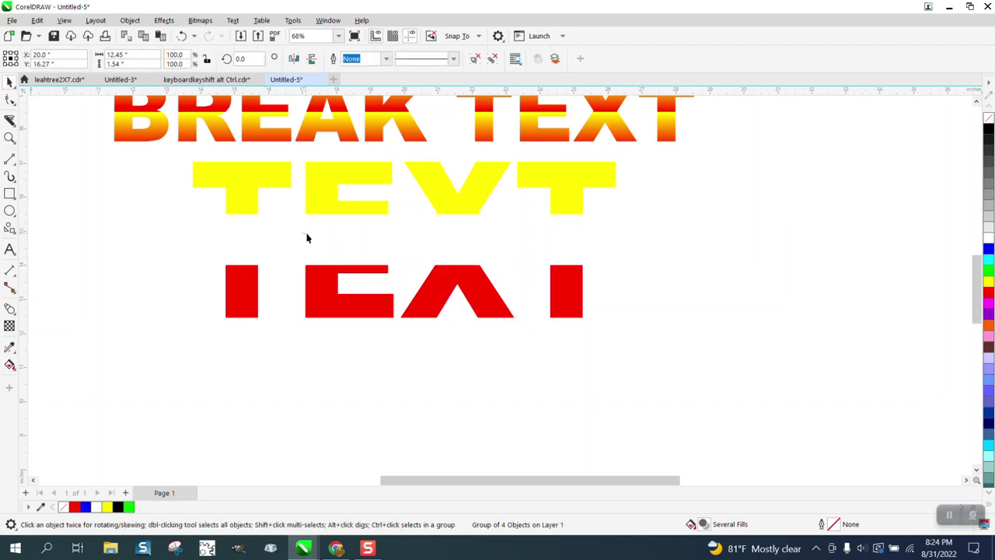
{"action": "left_click", "coordinate": [439, 278]}
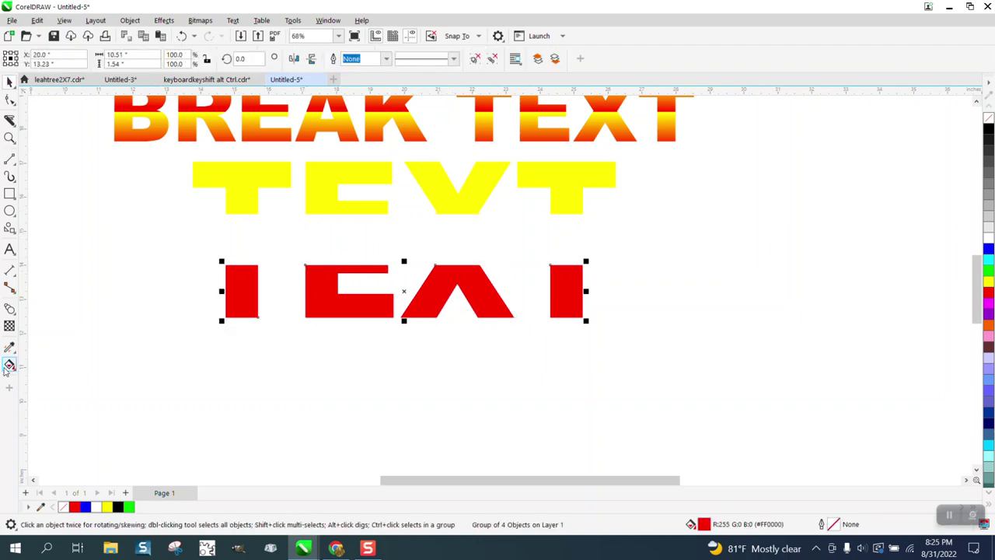
{"action": "left_click", "coordinate": [9, 365]}
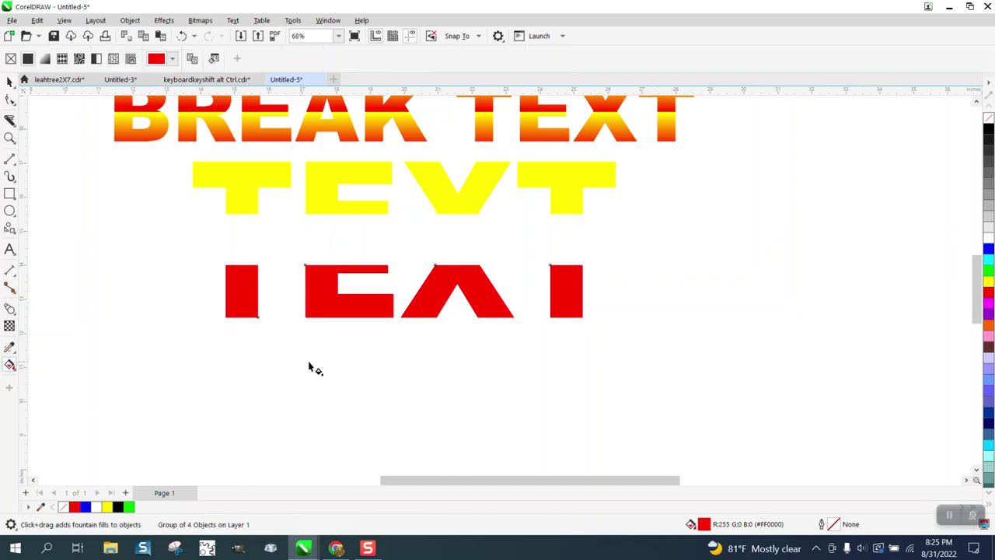
{"action": "left_click", "coordinate": [55, 363]}
{"action": "left_click_drag", "start_coordinate": [436, 271], "coordinate": [440, 348]}
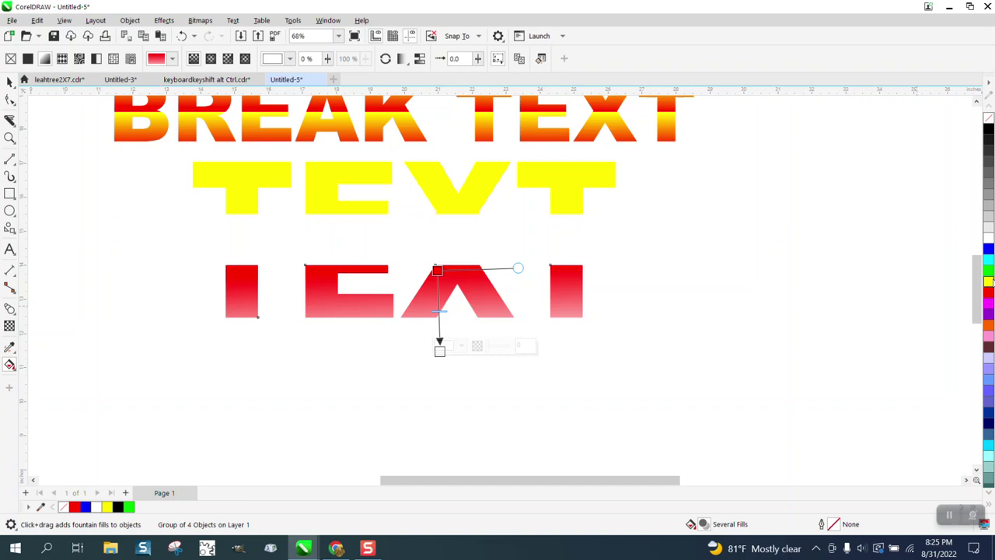
{"action": "left_click_drag", "start_coordinate": [990, 281], "coordinate": [438, 328]}
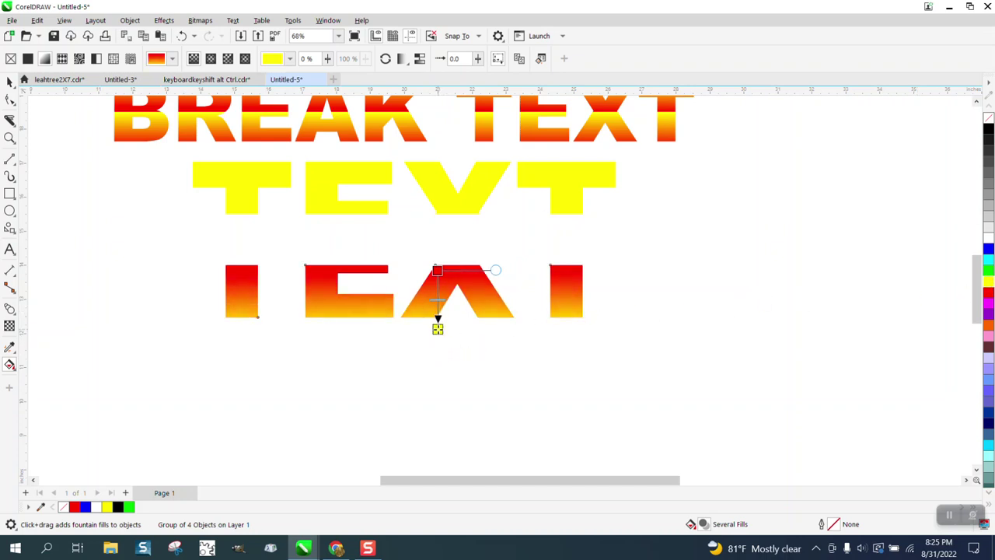
{"action": "left_click", "coordinate": [11, 81]}
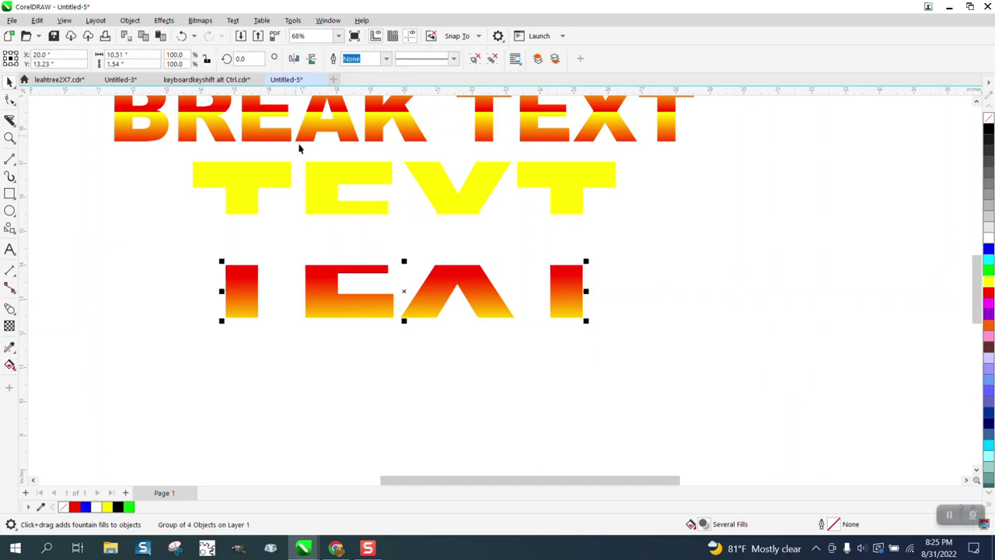
{"action": "left_click", "coordinate": [384, 207]}
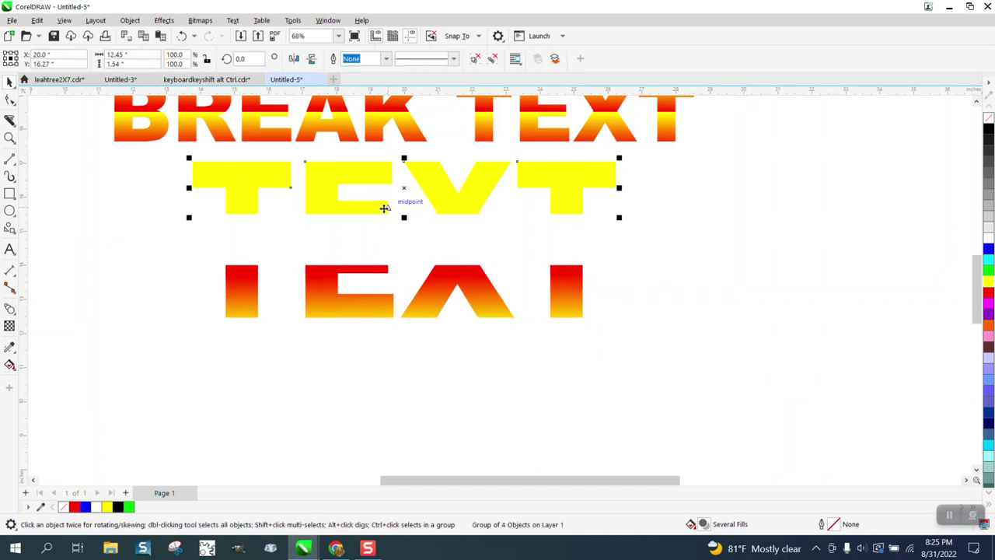
Repeatedly select the yellow upper half and try applying Interactive Fill to it
{"action": "left_click", "coordinate": [8, 366]}
{"action": "left_click", "coordinate": [366, 269]}
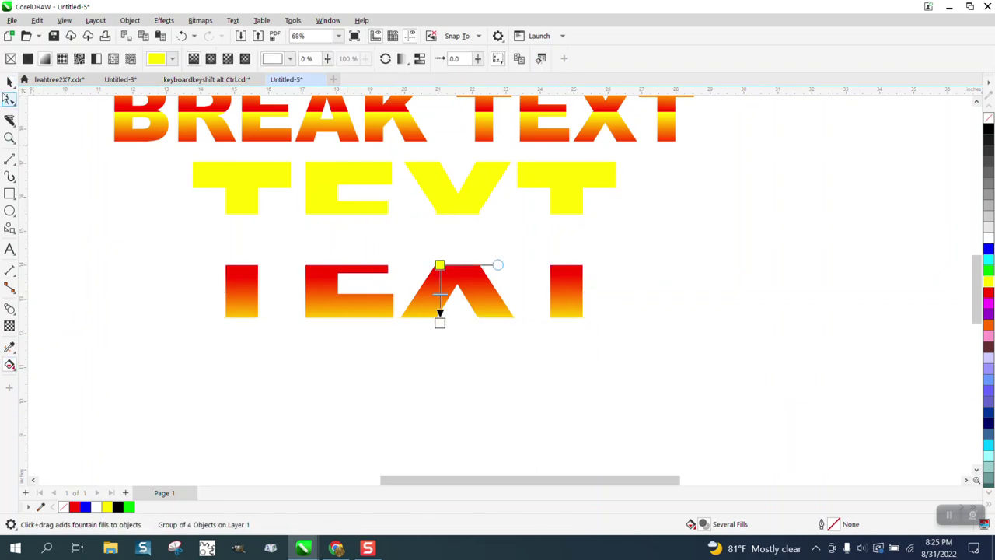
{"action": "key", "text": "space"}
{"action": "left_click", "coordinate": [249, 164]}
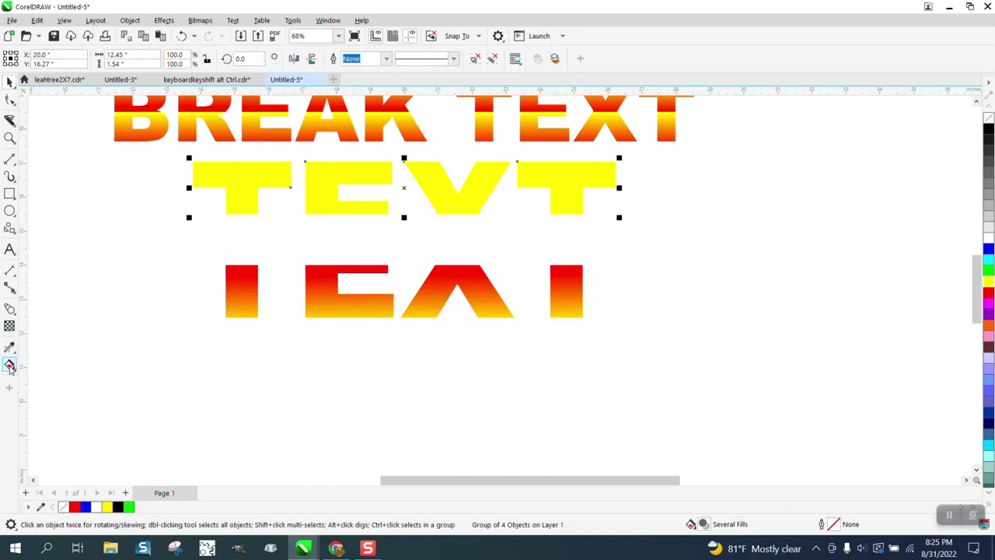
{"action": "left_click", "coordinate": [10, 366]}
{"action": "left_click", "coordinate": [306, 266]}
{"action": "left_click", "coordinate": [7, 82]}
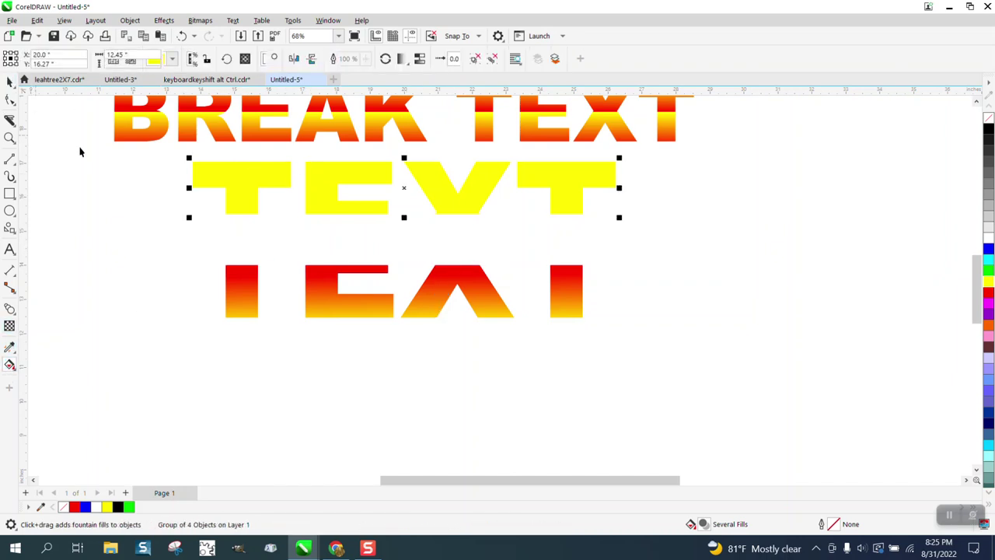
{"action": "left_click", "coordinate": [247, 174]}
{"action": "left_click", "coordinate": [10, 365]}
{"action": "left_click", "coordinate": [436, 274]}
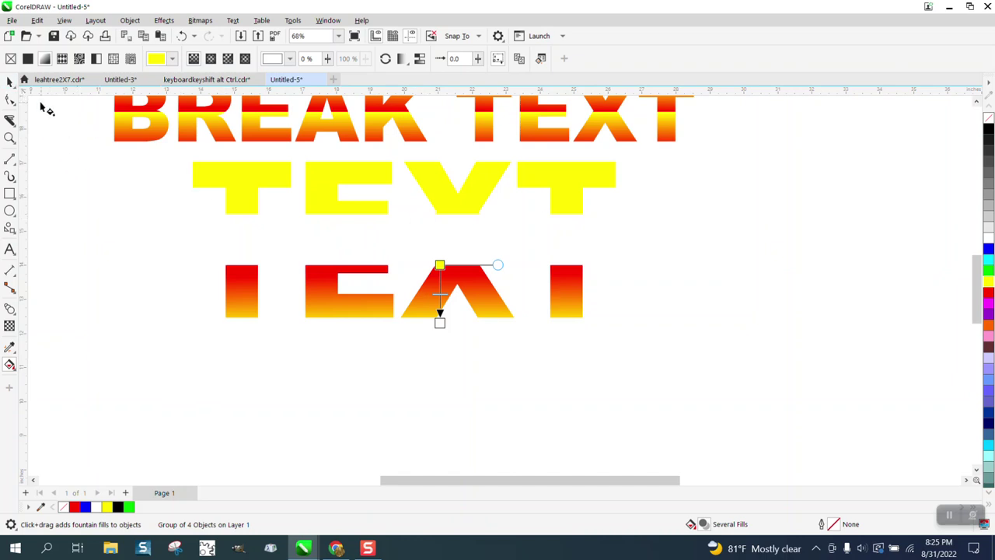
{"action": "left_click", "coordinate": [9, 82]}
{"action": "key", "text": "Escape"}
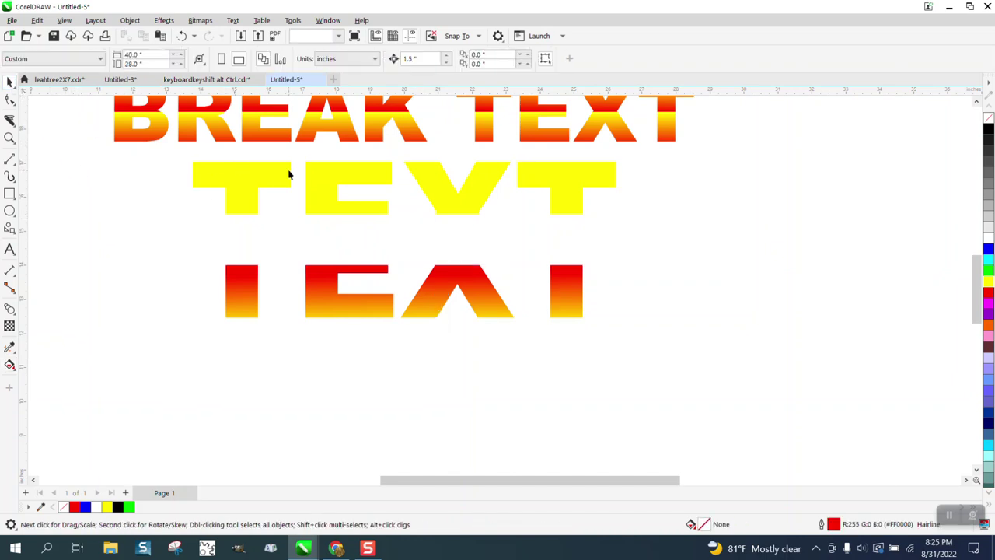
Lay a vertical fountain fill over the yellow upper half with red at the top end
{"action": "left_click", "coordinate": [288, 174]}
{"action": "left_click", "coordinate": [15, 372]}
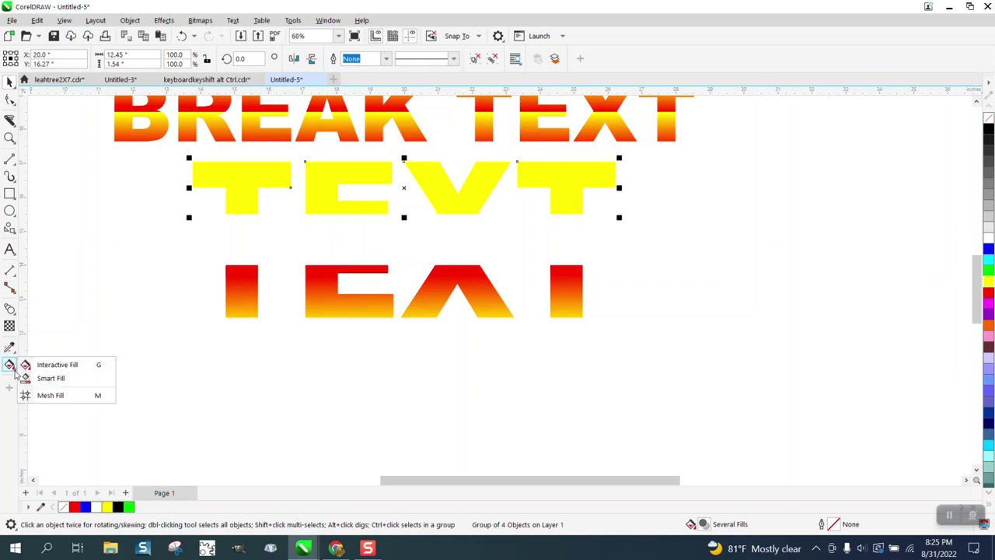
{"action": "left_click", "coordinate": [26, 366]}
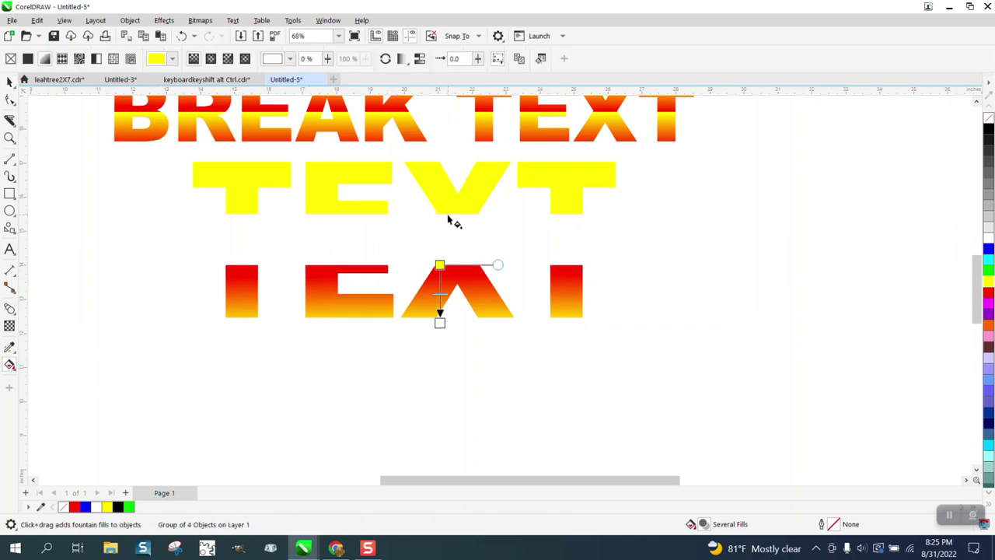
{"action": "left_click_drag", "start_coordinate": [439, 264], "coordinate": [440, 154]}
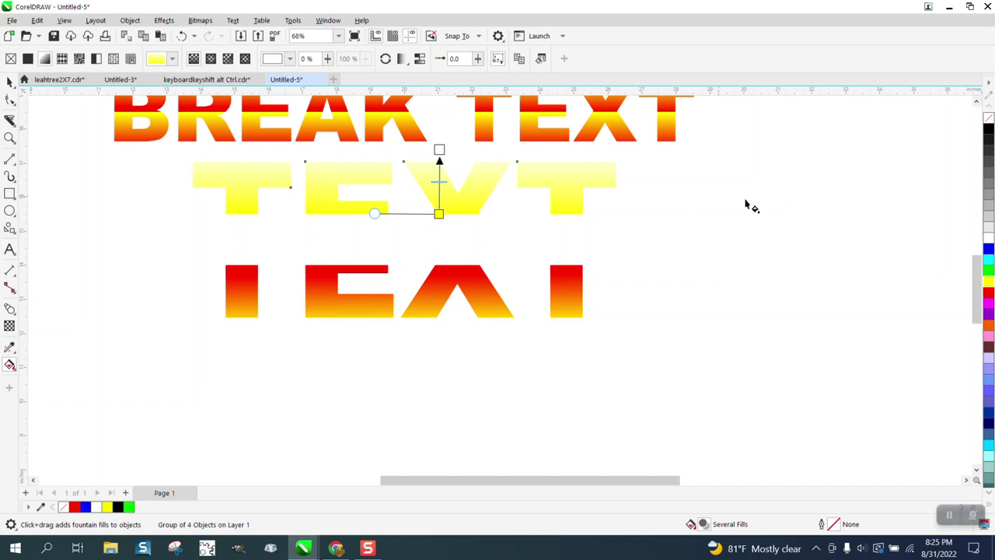
{"action": "left_click_drag", "start_coordinate": [991, 296], "coordinate": [438, 151]}
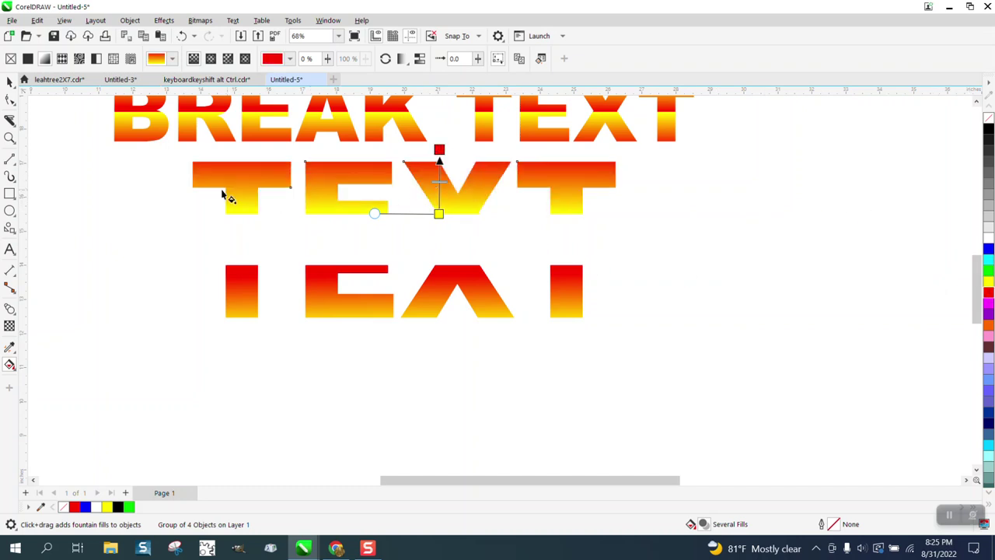
{"action": "left_click", "coordinate": [8, 82]}
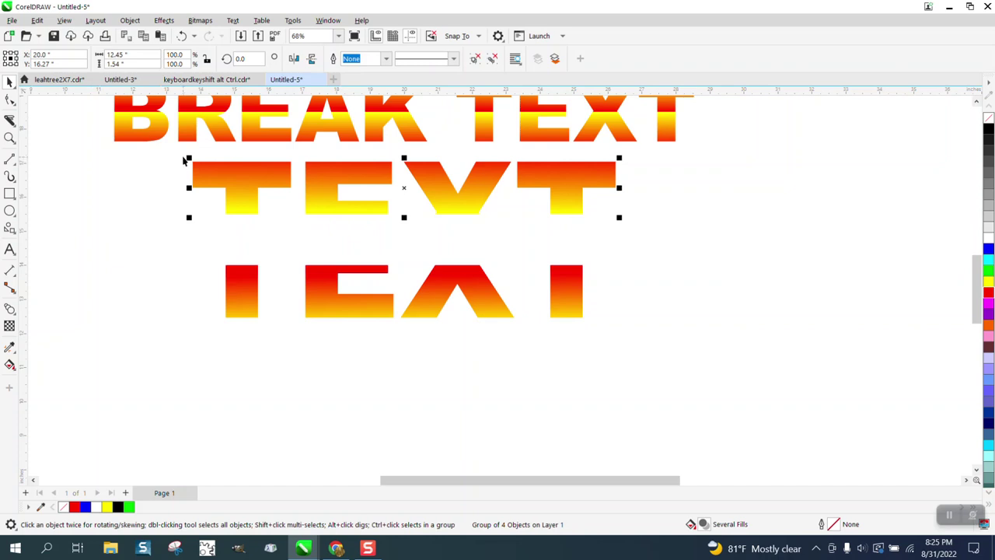
{"action": "left_click", "coordinate": [234, 168]}
Move the upper half of TEXT back onto the lower half, then reselect that upper half
{"action": "key", "text": "ctrl+z"}
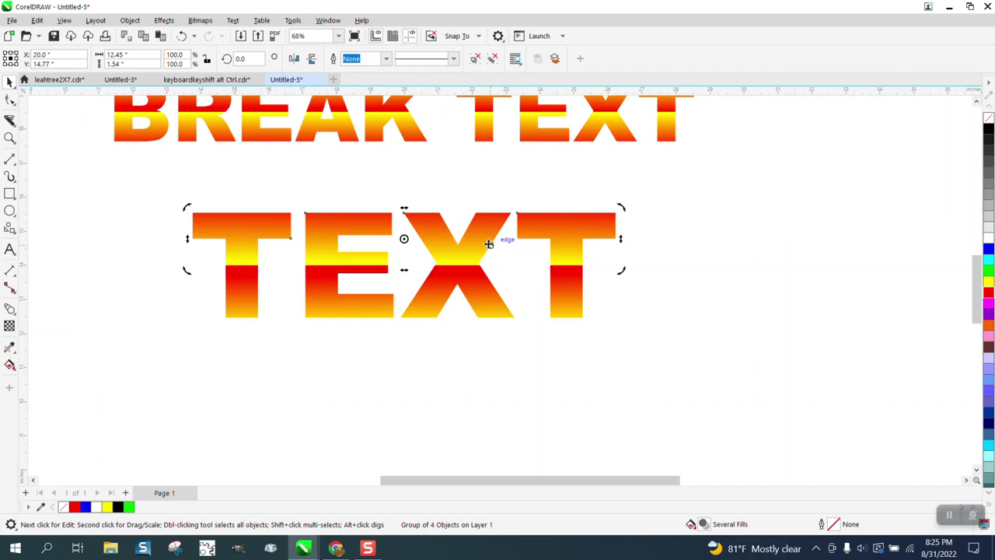
{"action": "left_click", "coordinate": [161, 215]}
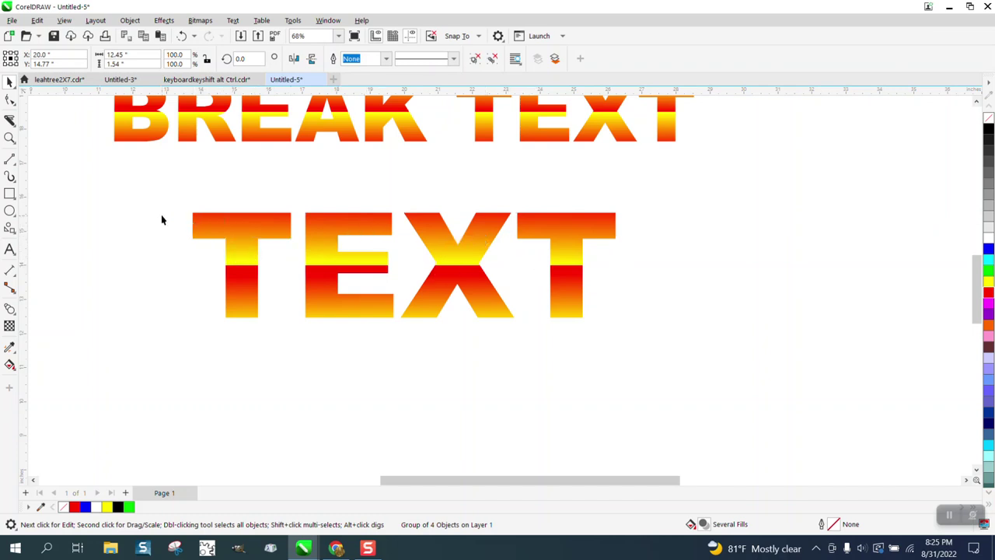
{"action": "left_click", "coordinate": [272, 224]}
Try a solid blue fill on the upper half, undo it, and zoom out
{"action": "left_click", "coordinate": [988, 249]}
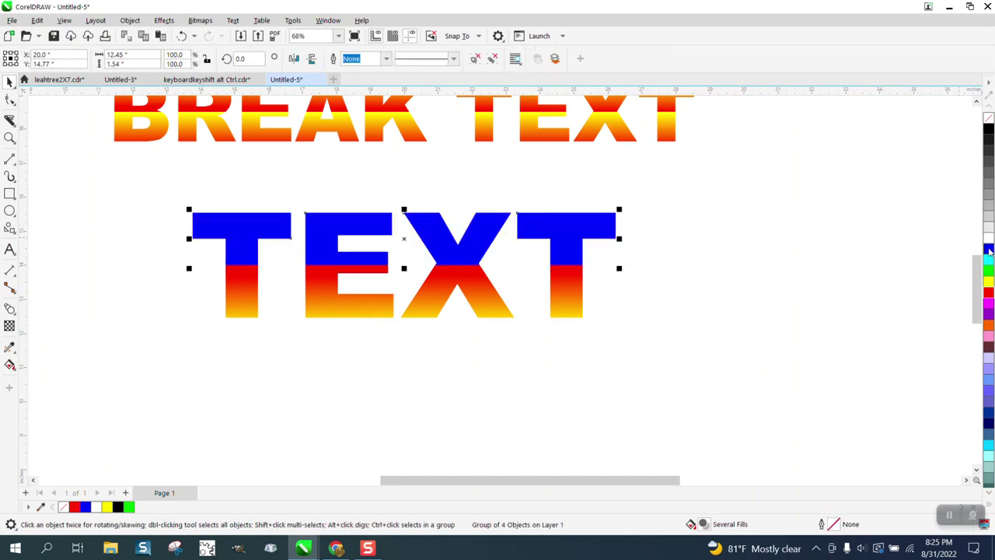
{"action": "left_click", "coordinate": [182, 36]}
{"action": "scroll", "coordinate": [467, 288], "scroll_direction": "down", "scroll_amount": 1}
{"action": "scroll", "coordinate": [476, 292], "scroll_direction": "down", "scroll_amount": 2}
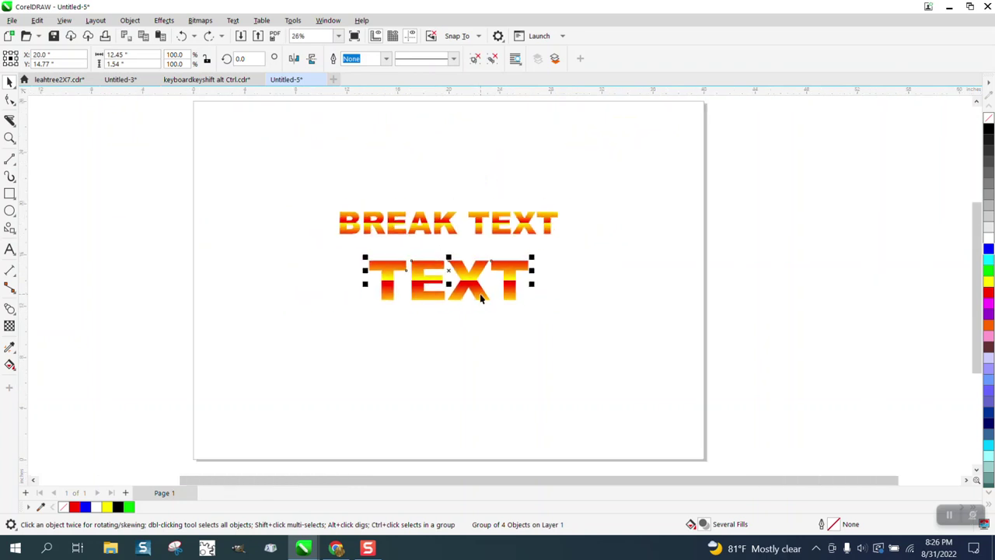
{"action": "left_click", "coordinate": [10, 138]}
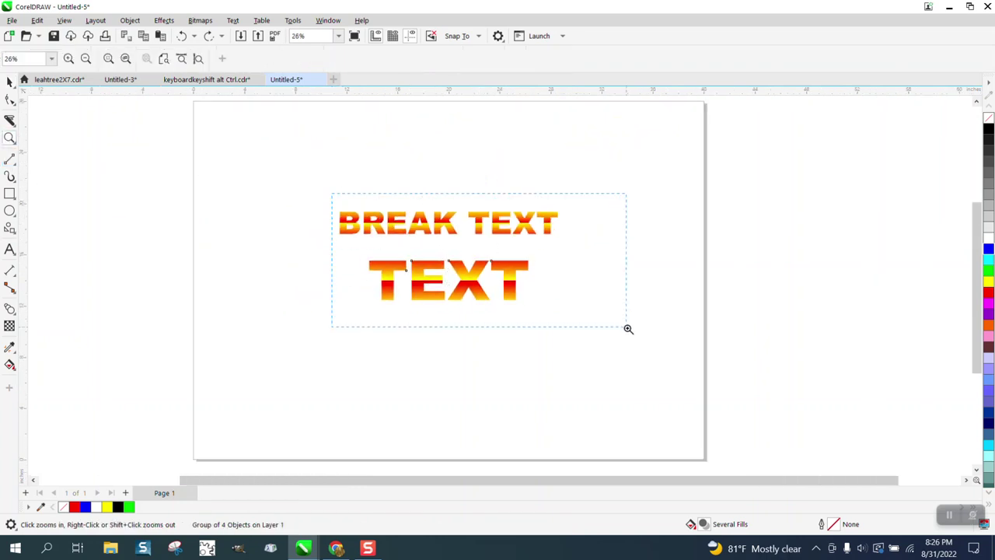